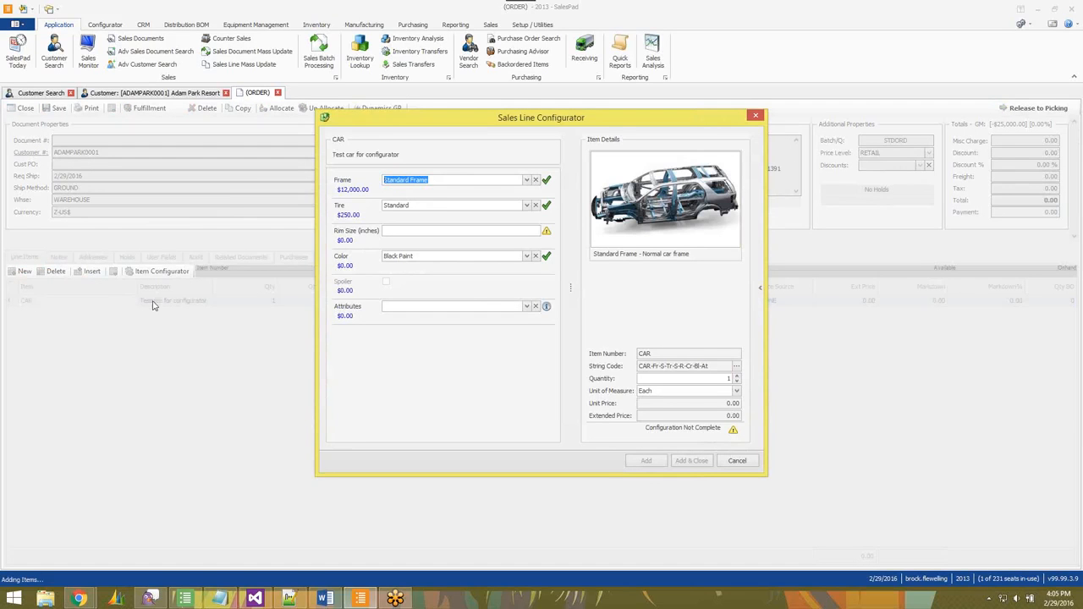
# Set the car's frame to Sports Car Frame in the configurator.
pyautogui.click(530, 180)
pyautogui.click(417, 216)
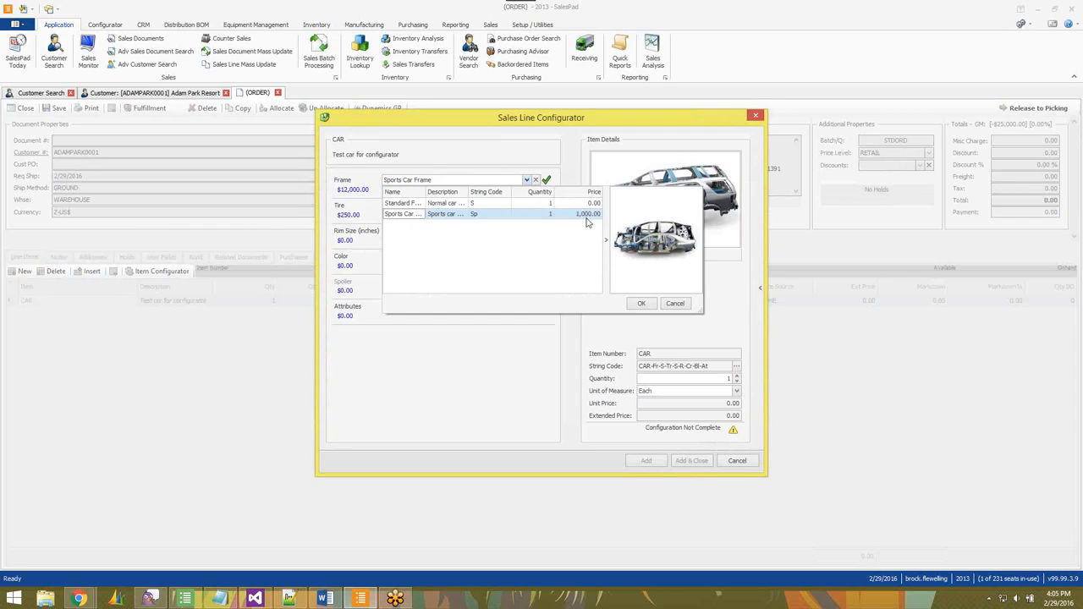
pyautogui.click(446, 206)
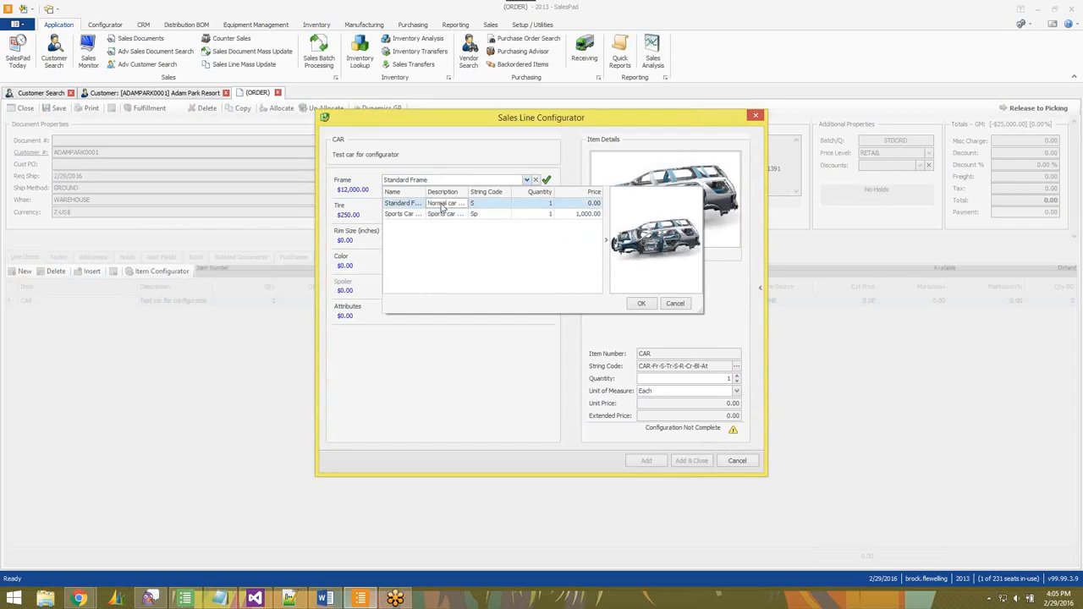
pyautogui.click(450, 215)
pyautogui.click(642, 304)
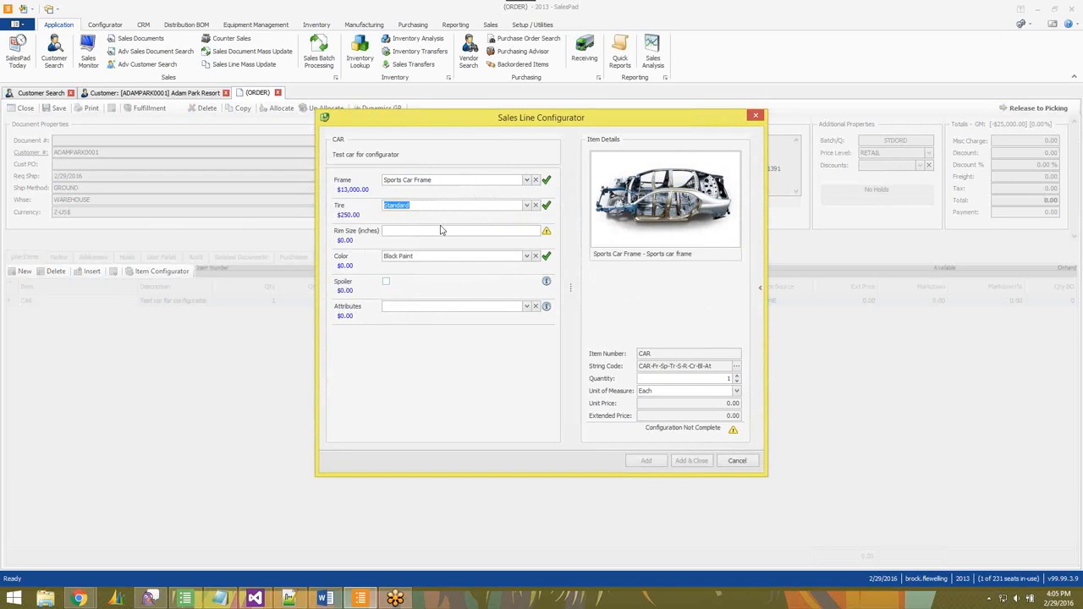
# Set the tire option to Heavy Tred.
pyautogui.click(527, 206)
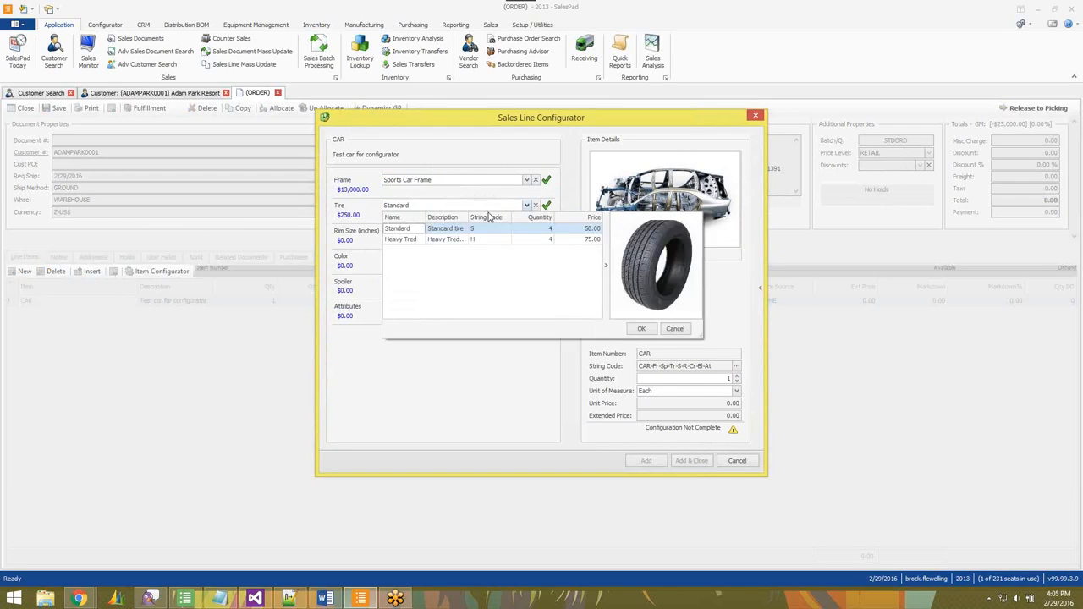
pyautogui.click(442, 239)
pyautogui.click(444, 229)
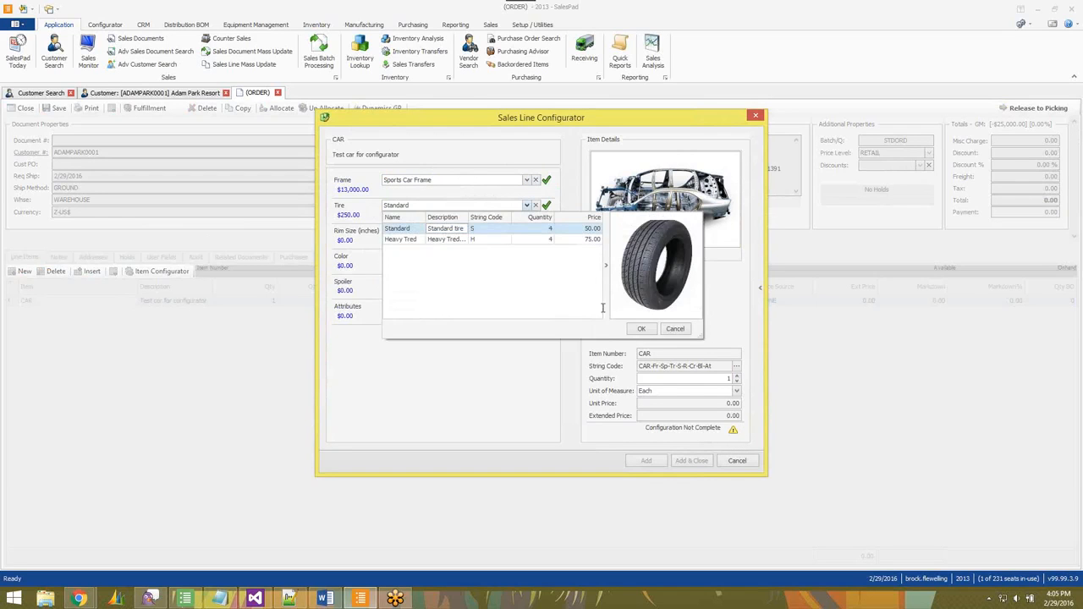
pyautogui.click(433, 240)
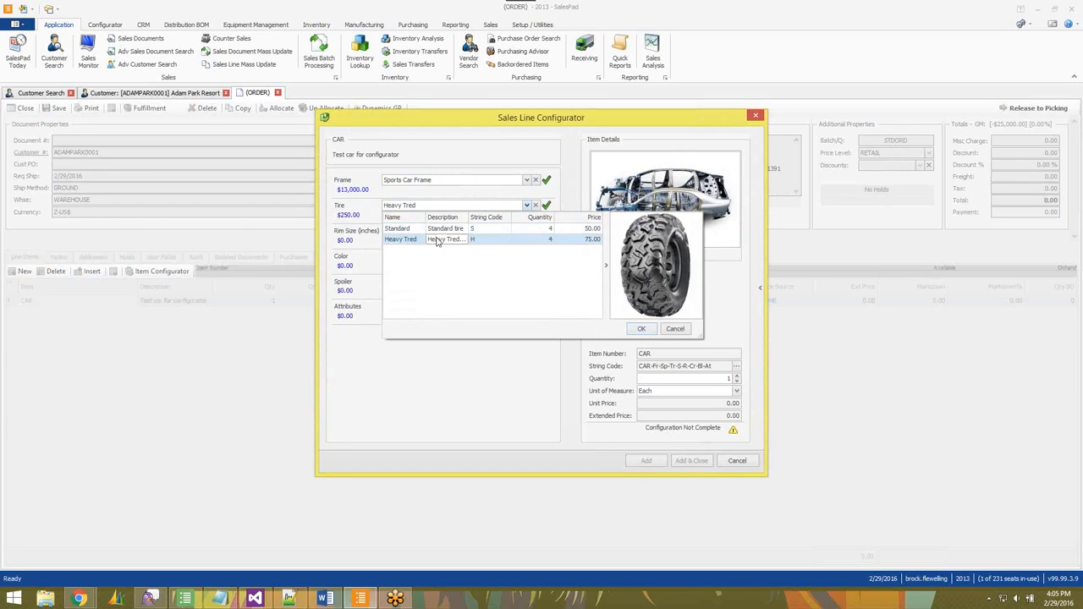
pyautogui.click(644, 330)
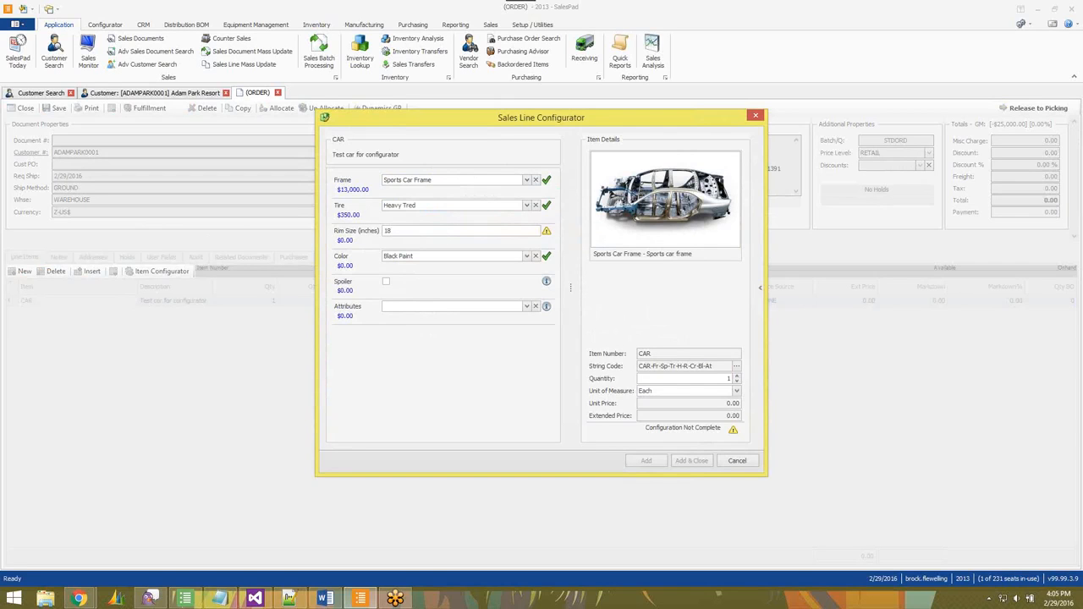
# Set the rim size to 18.5 inches.
pyautogui.press('Tab')
pyautogui.click(477, 231)
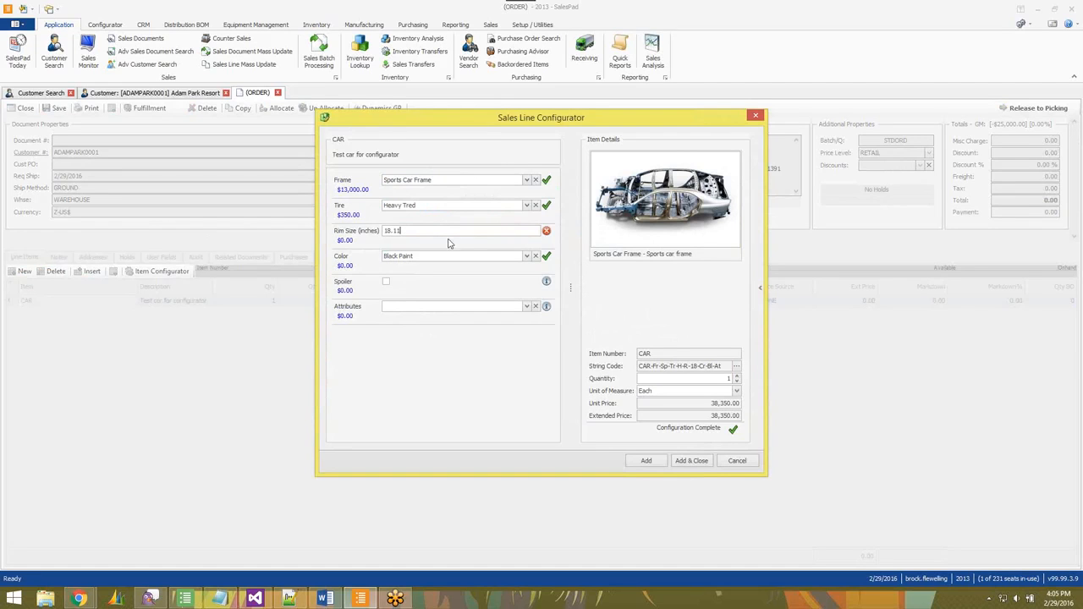
pyautogui.moveTo(546, 232)
pyautogui.press('Tab')
# Set the color to Green Paint.
pyautogui.click(527, 256)
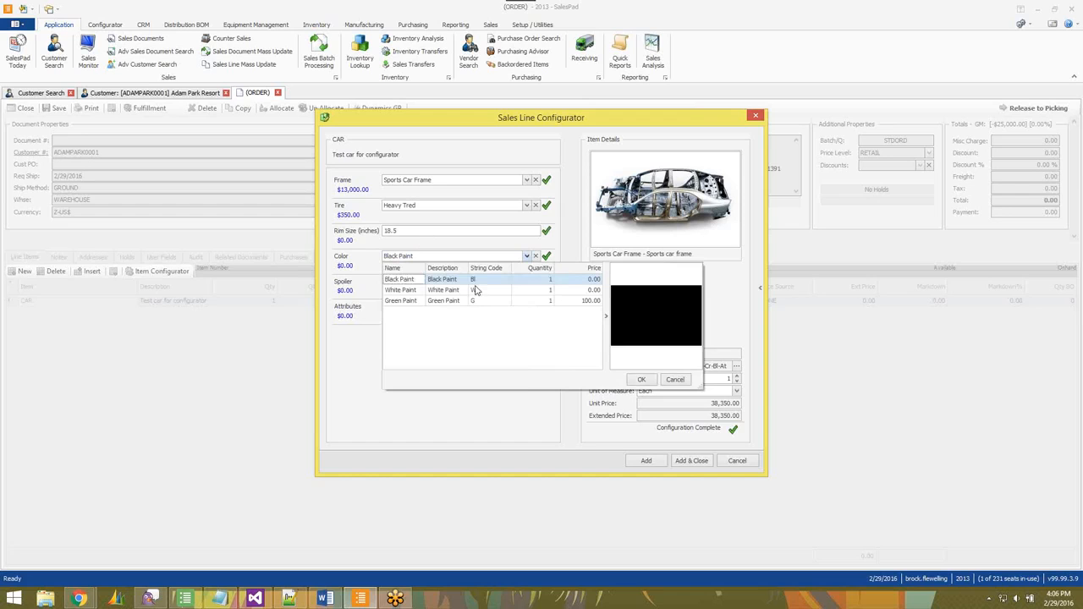
pyautogui.click(466, 301)
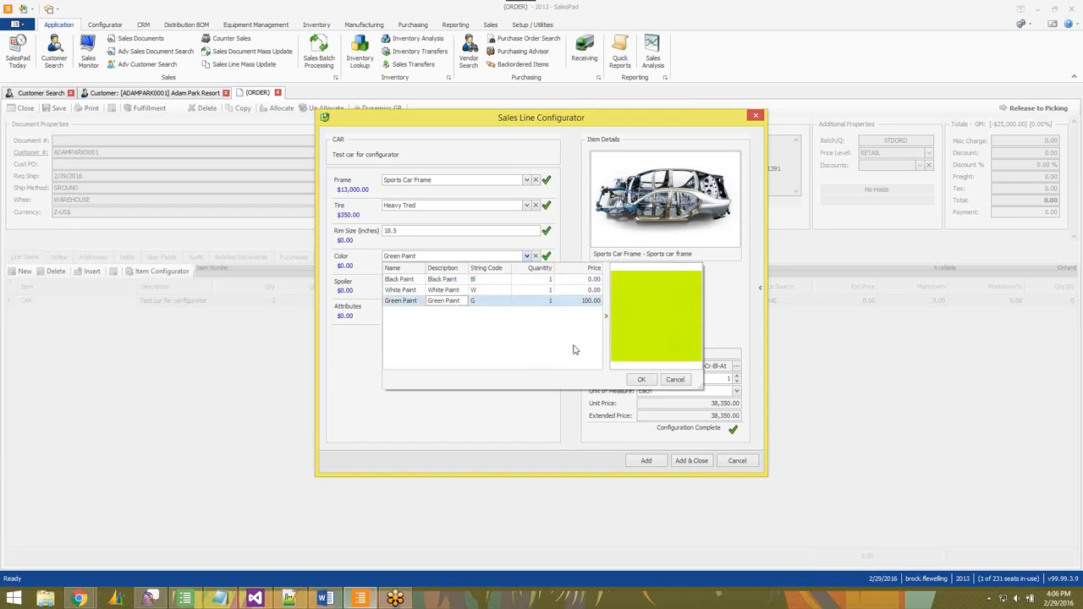
pyautogui.click(637, 379)
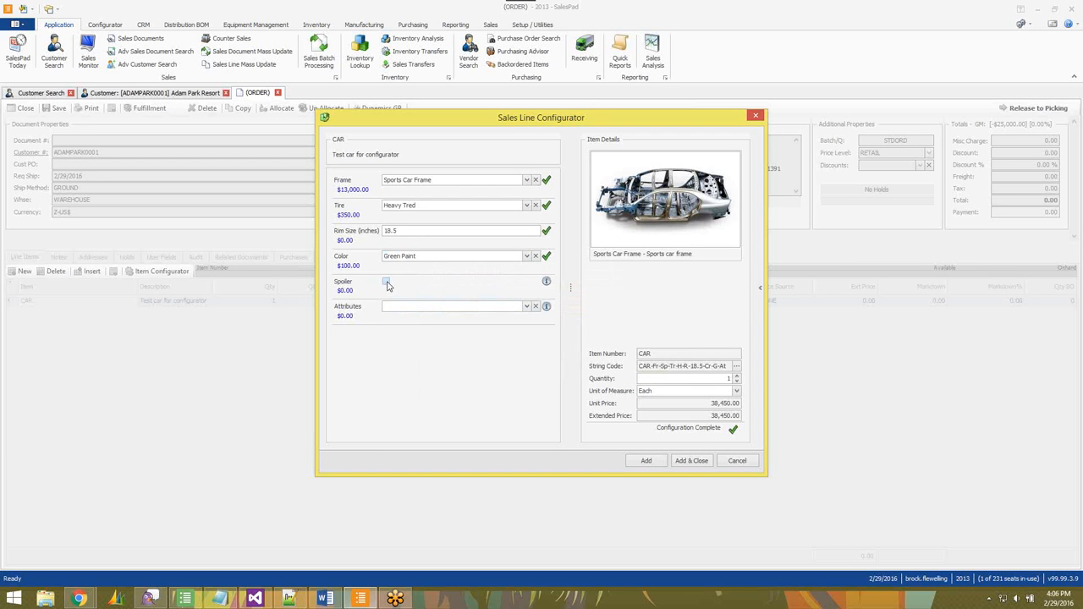
# Switch the frame to Standard Frame and back to Sports Car Frame.
pyautogui.click(528, 181)
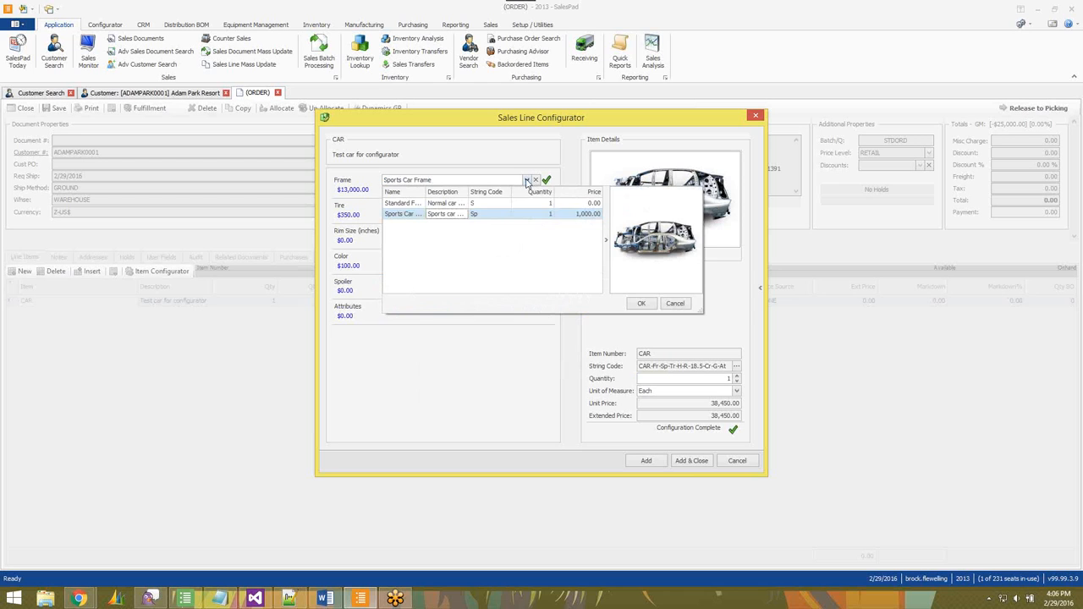
pyautogui.click(440, 205)
pyautogui.click(636, 302)
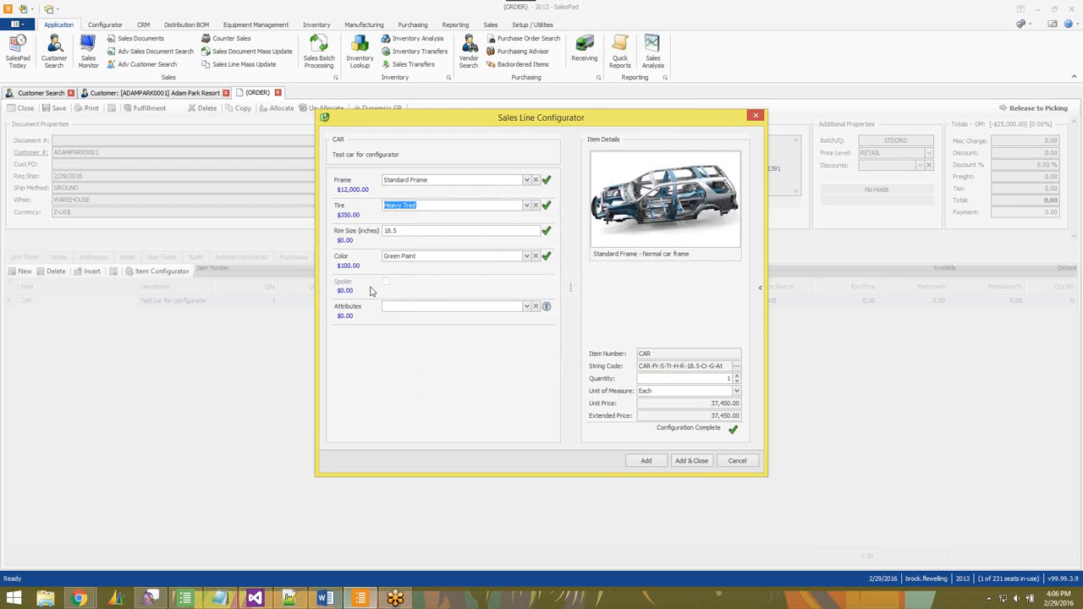
pyautogui.click(528, 180)
pyautogui.click(482, 214)
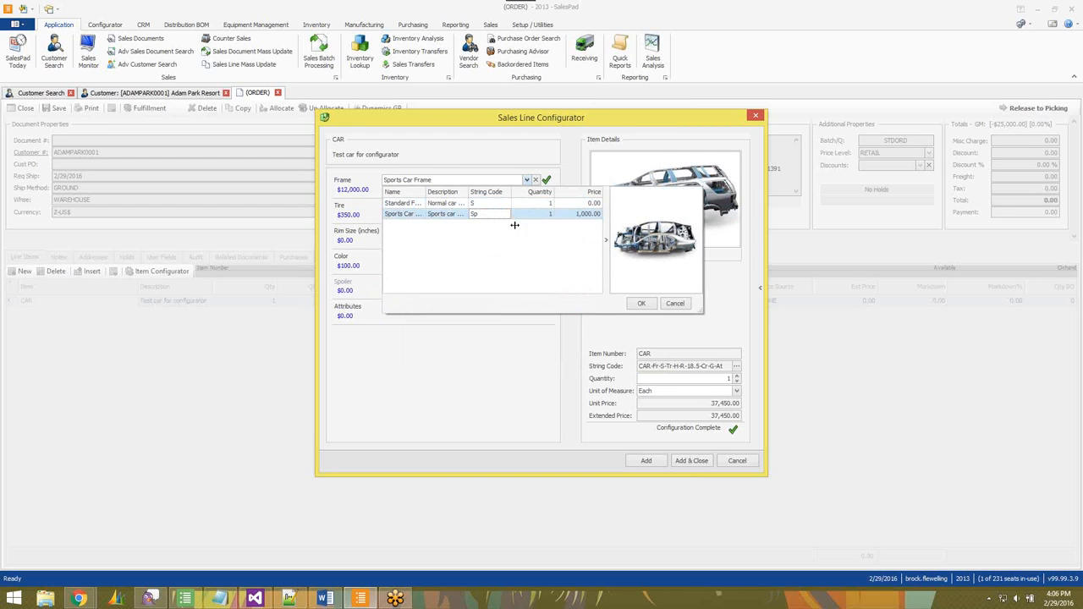
pyautogui.click(642, 303)
# Enable the spoiler and select Power Locks and Power Windows as attributes.
pyautogui.click(385, 281)
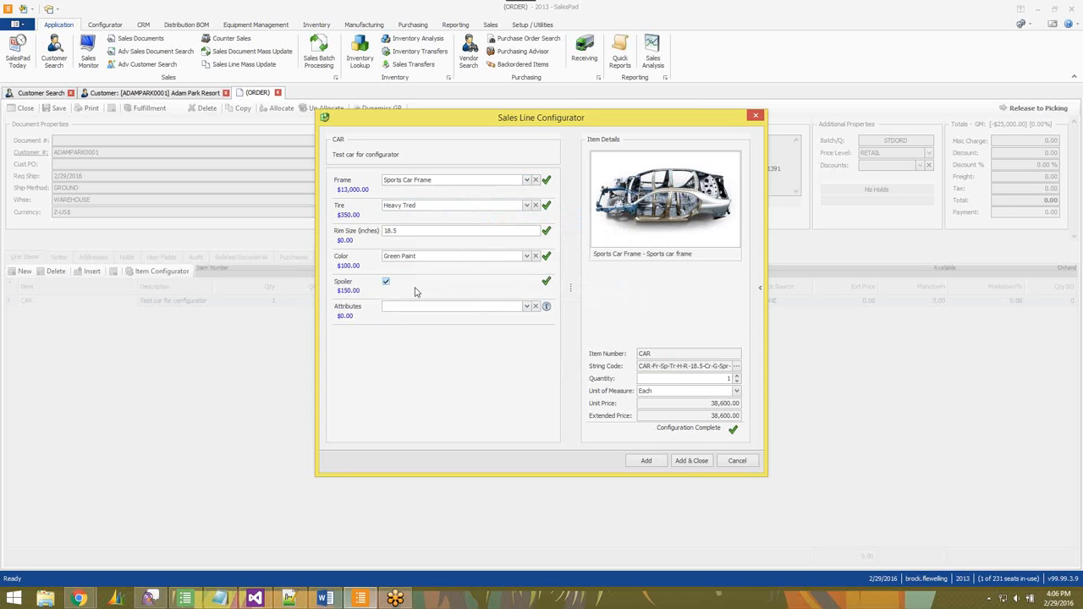
pyautogui.click(527, 307)
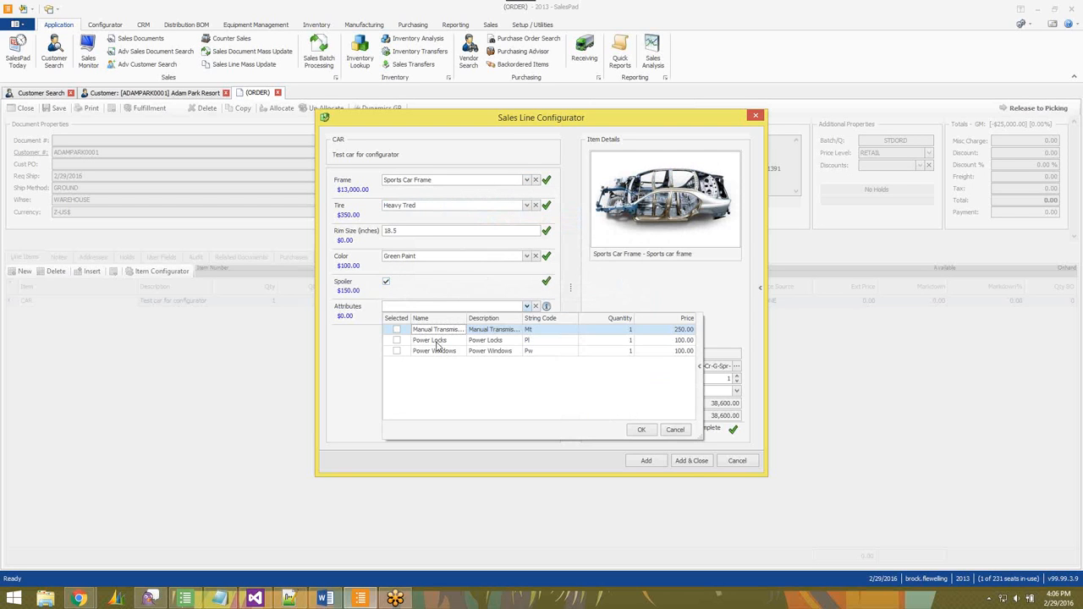
pyautogui.click(397, 340)
pyautogui.click(396, 350)
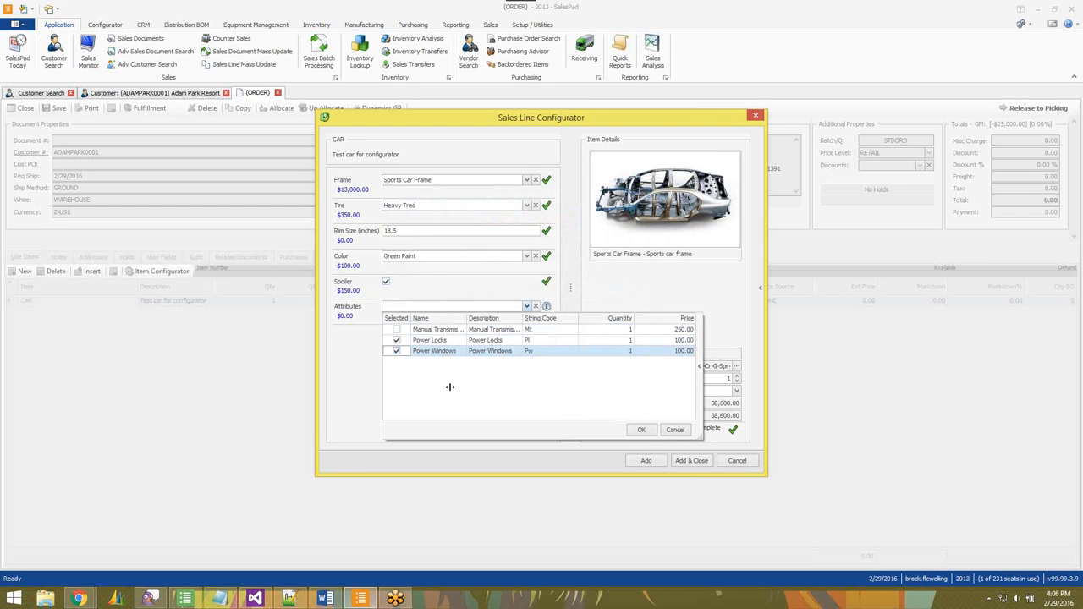
pyautogui.click(641, 430)
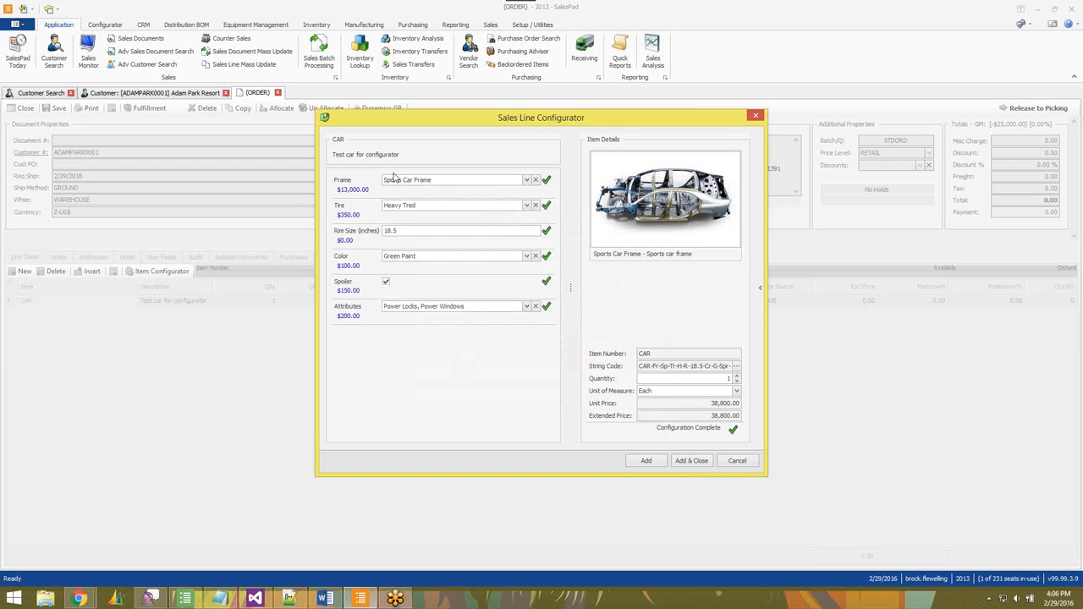
# Try to add the configured car to the order and close the configurator.
pyautogui.click(526, 180)
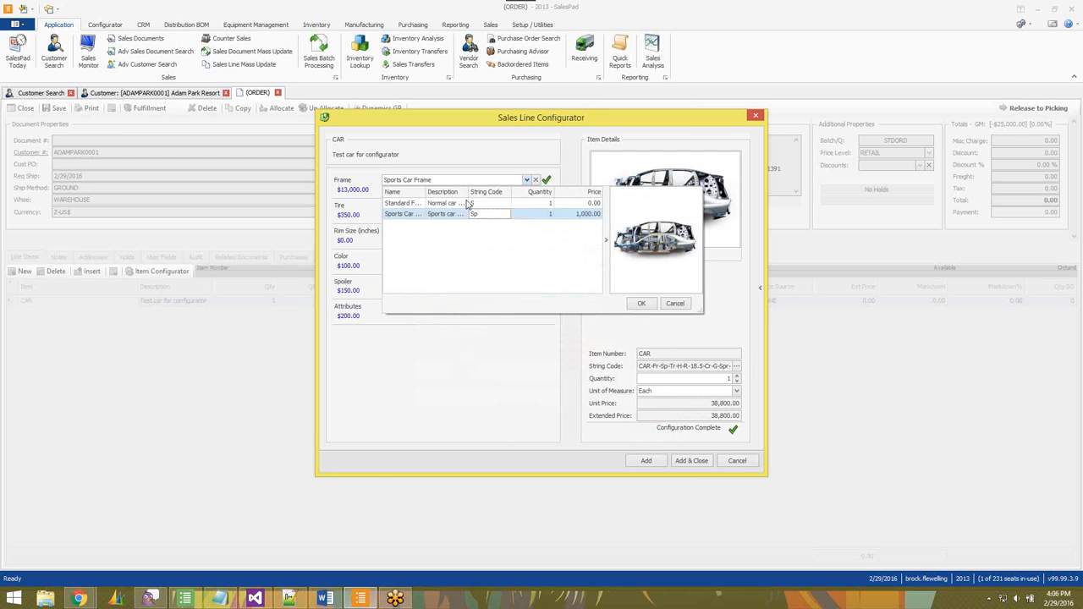
pyautogui.press('Tab')
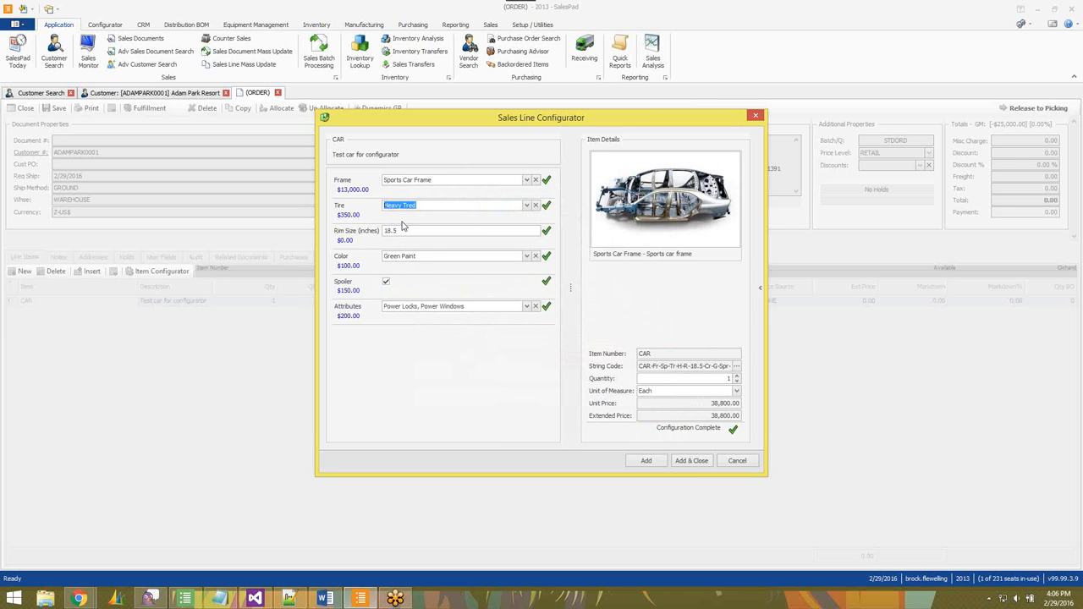
pyautogui.click(689, 462)
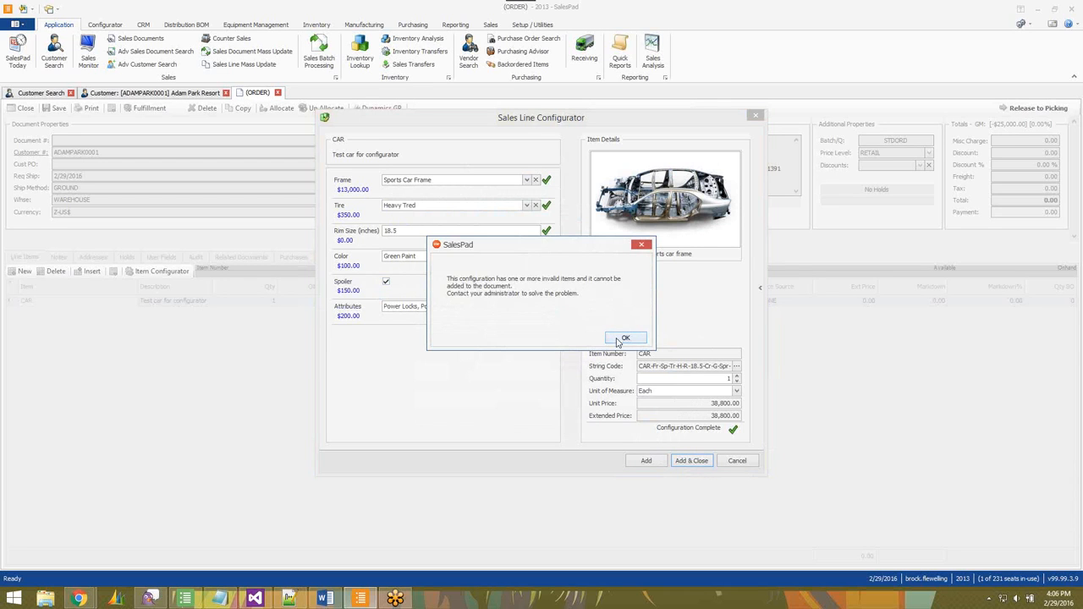
pyautogui.click(621, 340)
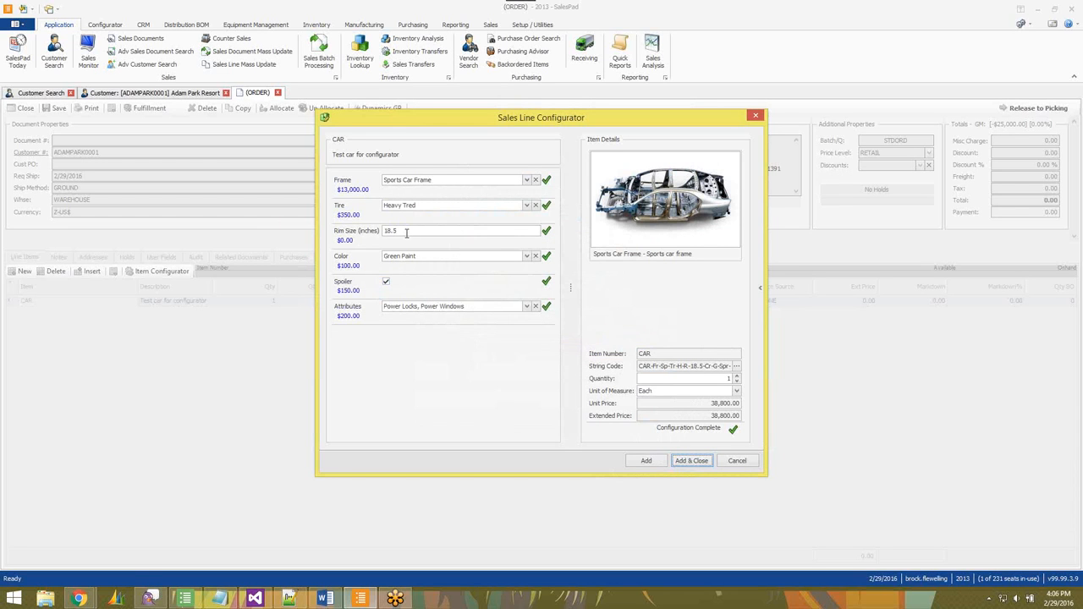
# Try adding the configured car again, then cancel the configurator.
pyautogui.click(646, 460)
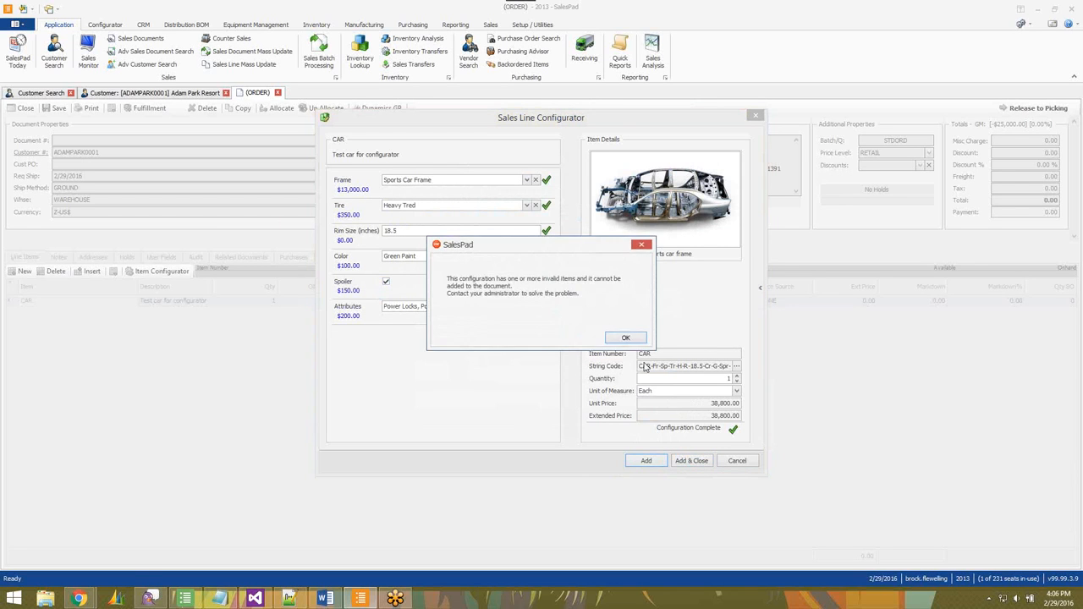
pyautogui.click(625, 337)
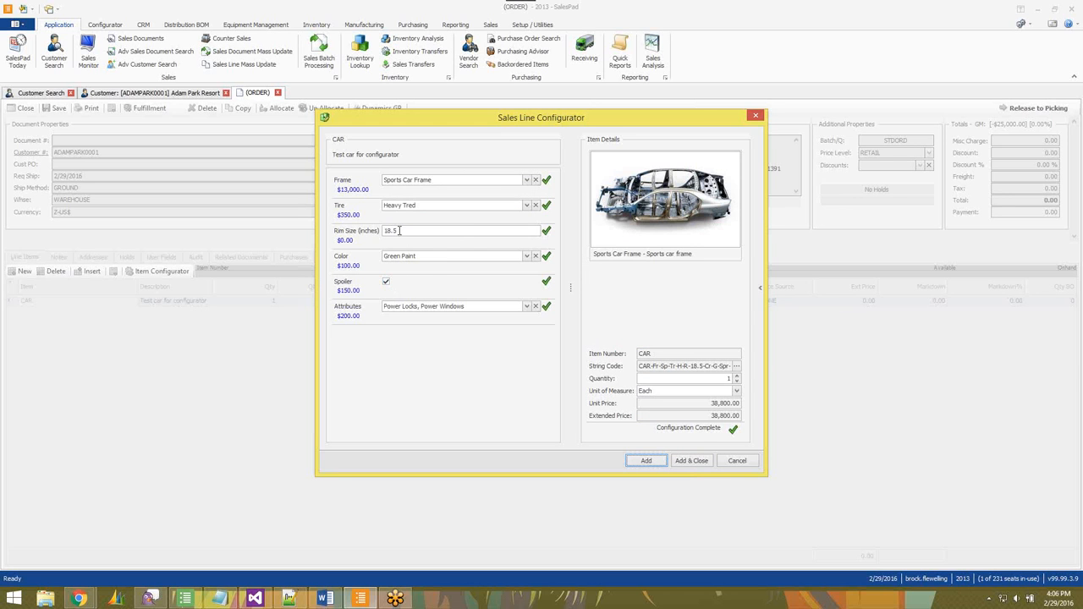
pyautogui.click(737, 461)
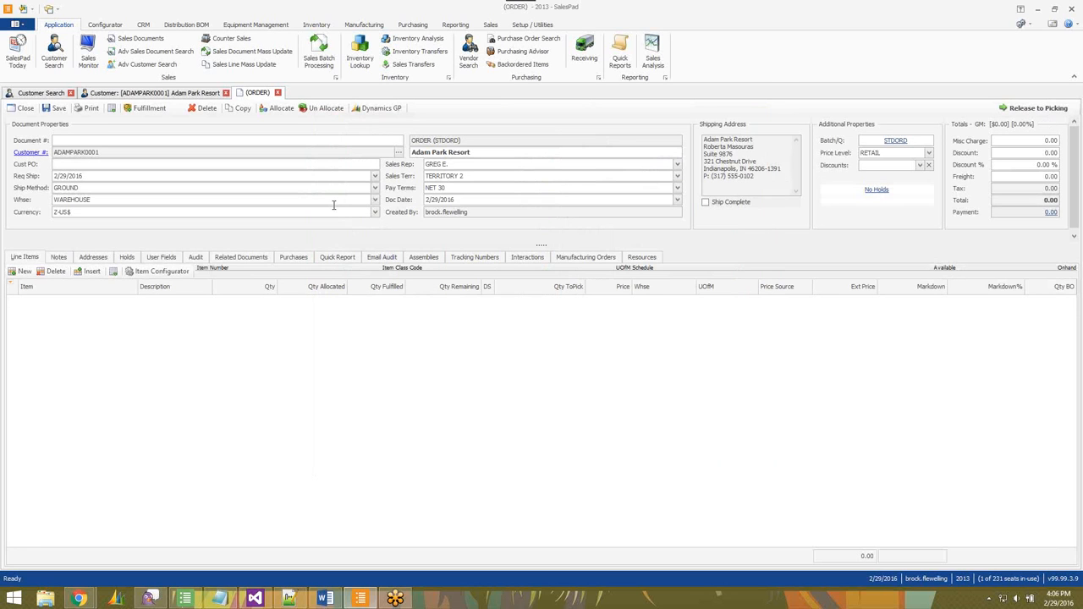
# Open the CAR item's configuration in the Configurator.
pyautogui.click(105, 25)
pyautogui.click(76, 52)
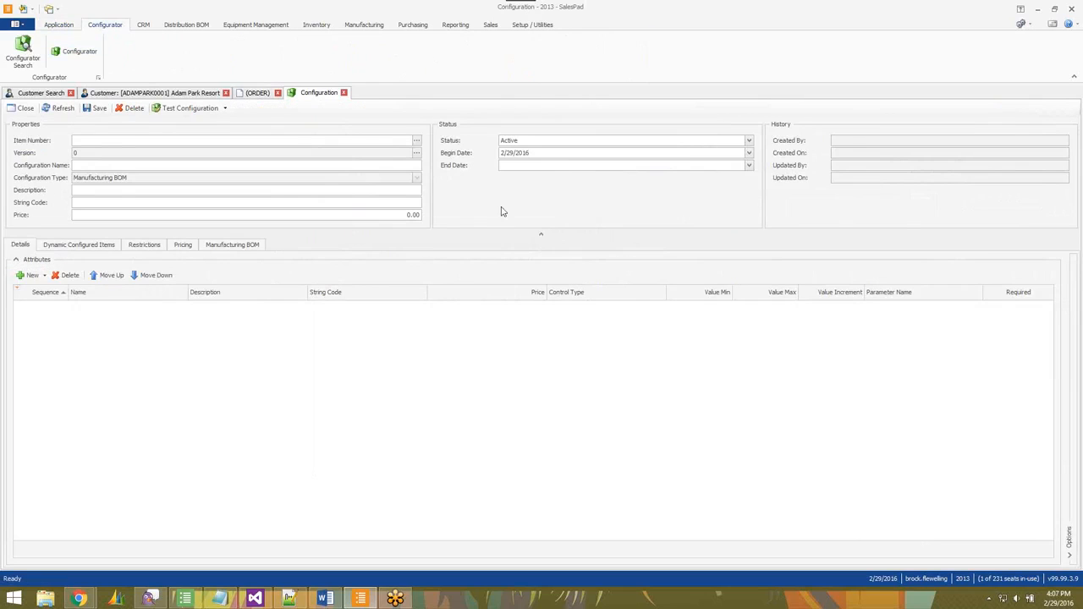
pyautogui.click(136, 140)
pyautogui.press('Return')
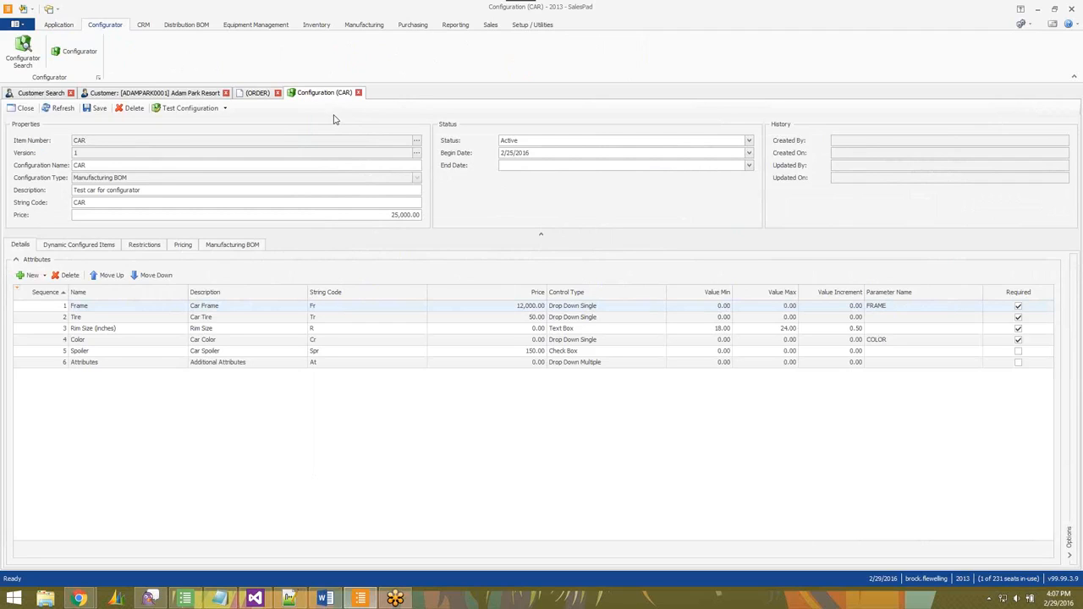
# Delete the Rim Size (inches) attribute from the CAR configuration and save it.
pyautogui.click(95, 352)
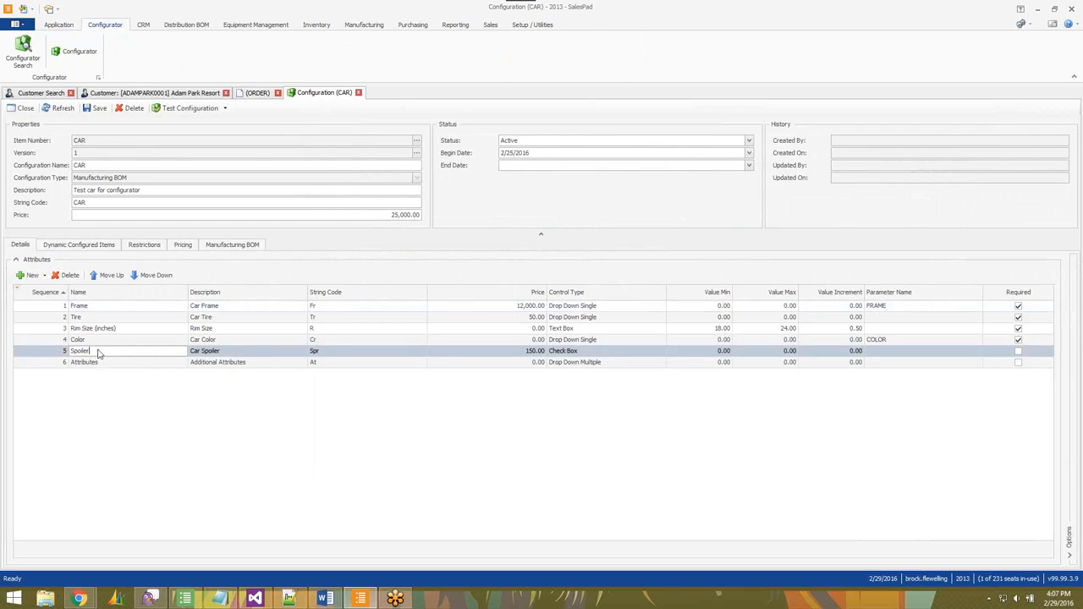
pyautogui.click(93, 328)
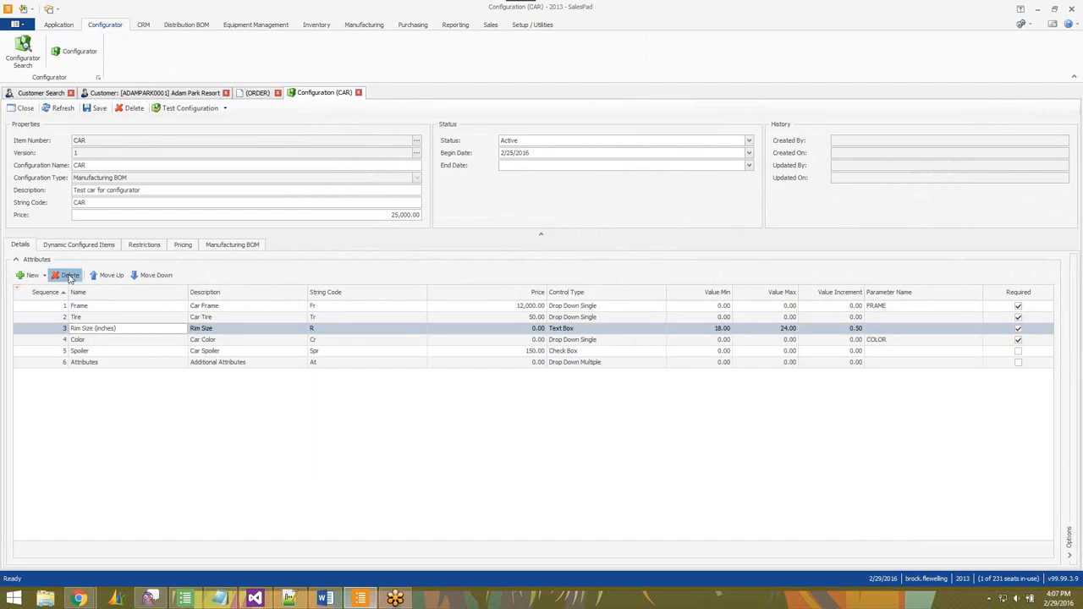
pyautogui.click(66, 275)
pyautogui.click(569, 337)
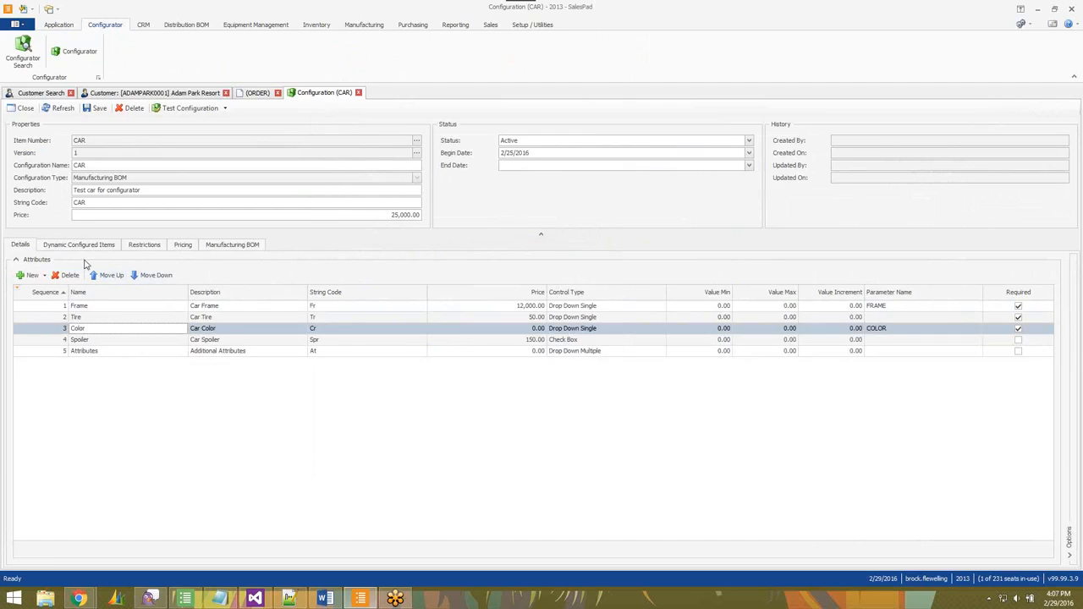
pyautogui.click(100, 113)
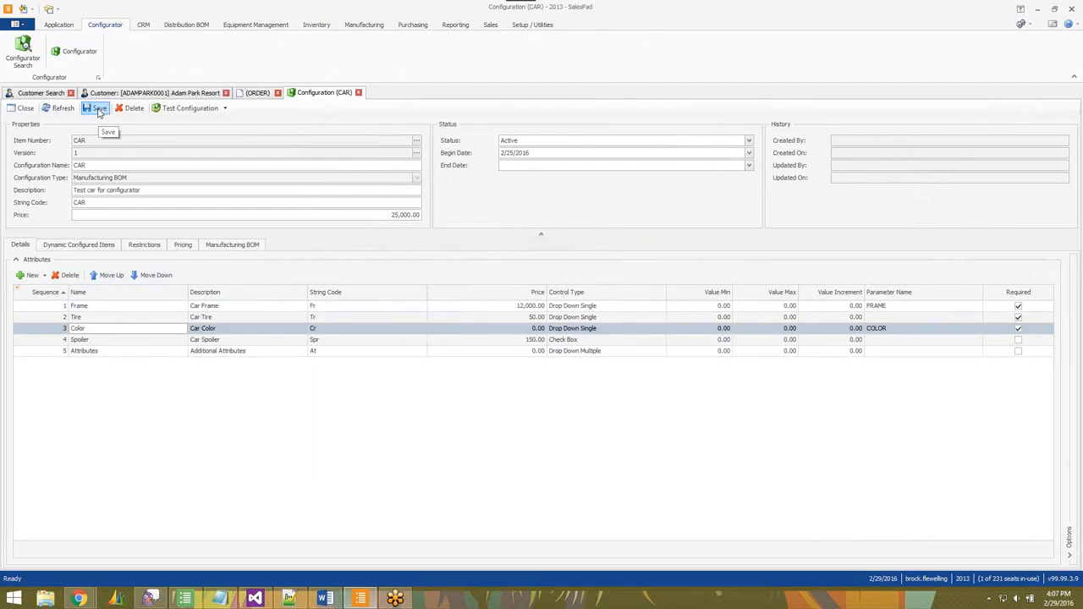
# Close the configuration and add a new CAR line item to the order.
pyautogui.click(358, 92)
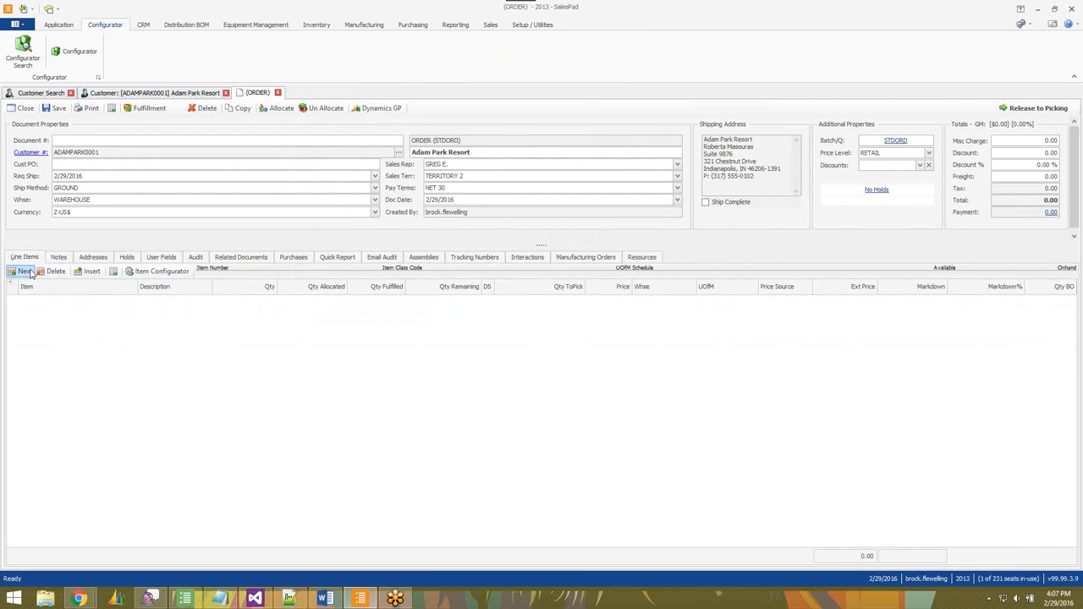
pyautogui.click(31, 273)
pyautogui.click(70, 301)
pyautogui.write('car')
pyautogui.press('Tab')
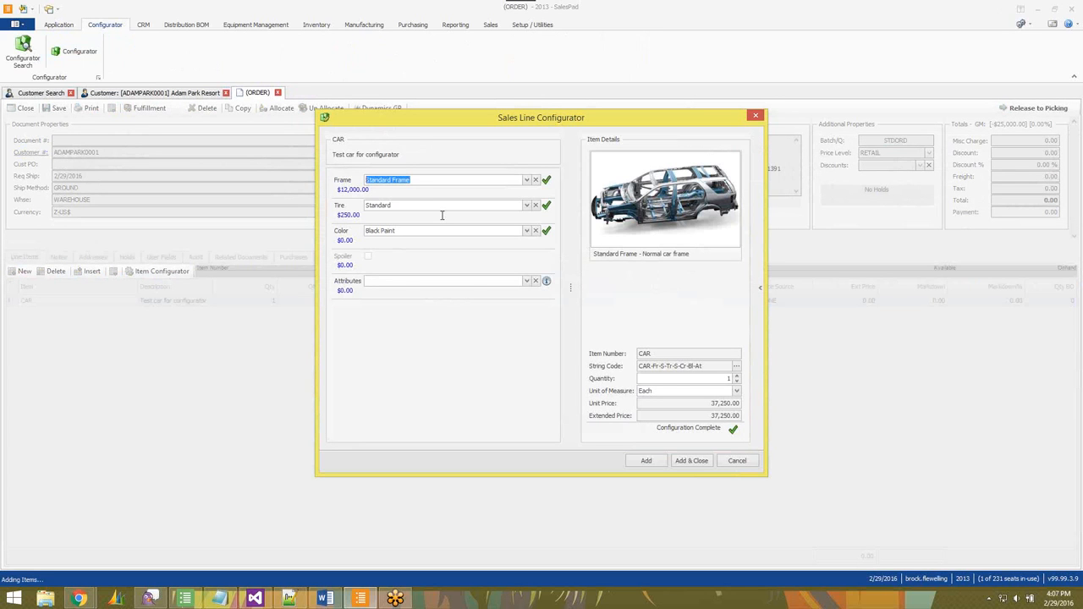
# Select Manual Transmission, Power Locks and Power Windows as the car's attributes.
pyautogui.click(526, 281)
pyautogui.click(379, 325)
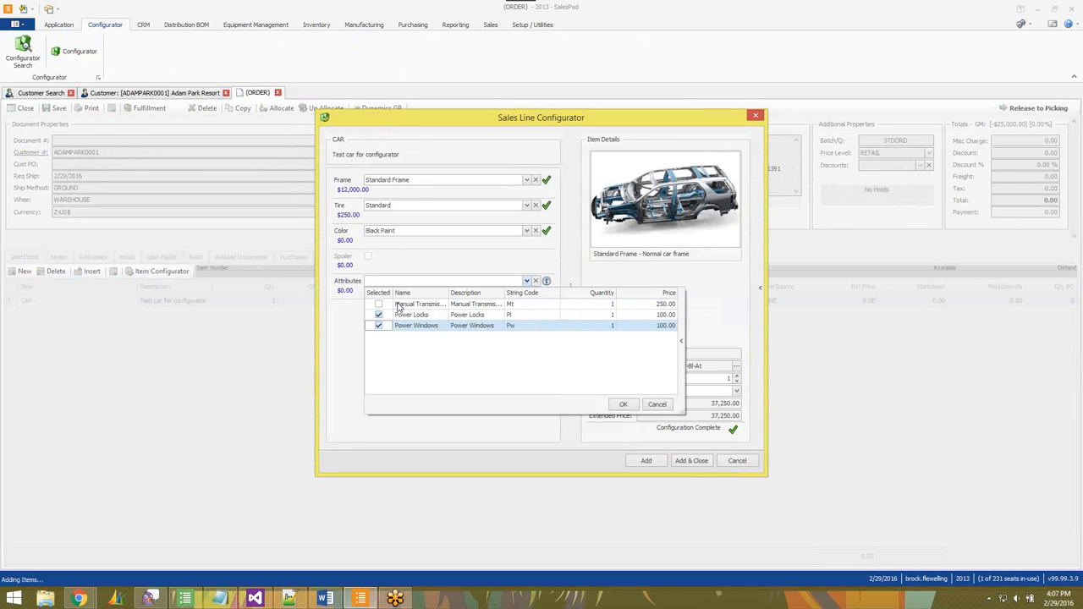
pyautogui.click(379, 304)
pyautogui.click(426, 254)
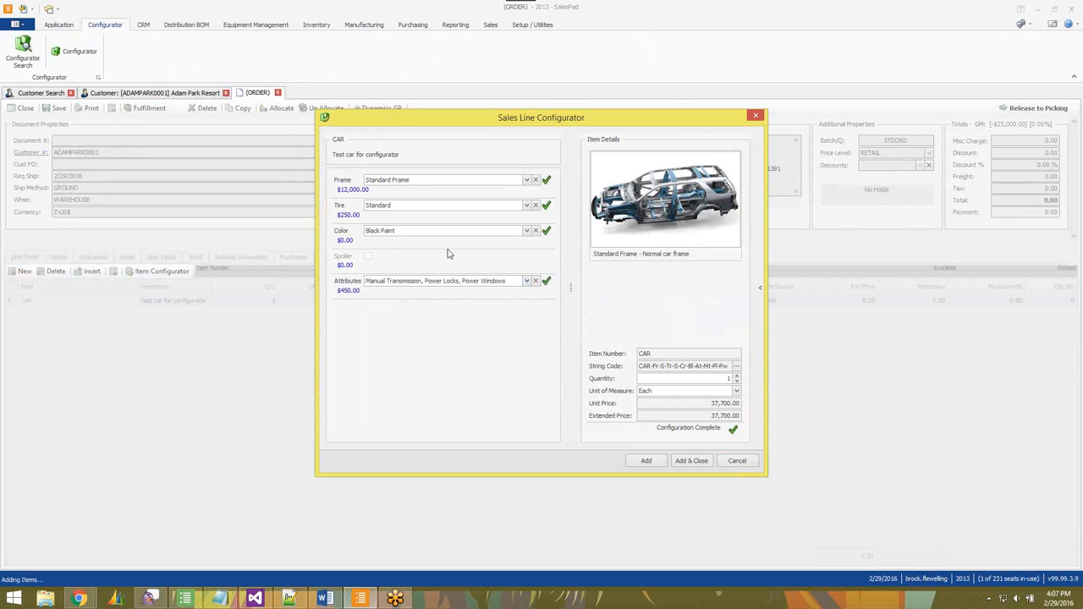
# Add the configured car to the order and dismiss the Manufacturing BOM components dialog.
pyautogui.click(692, 462)
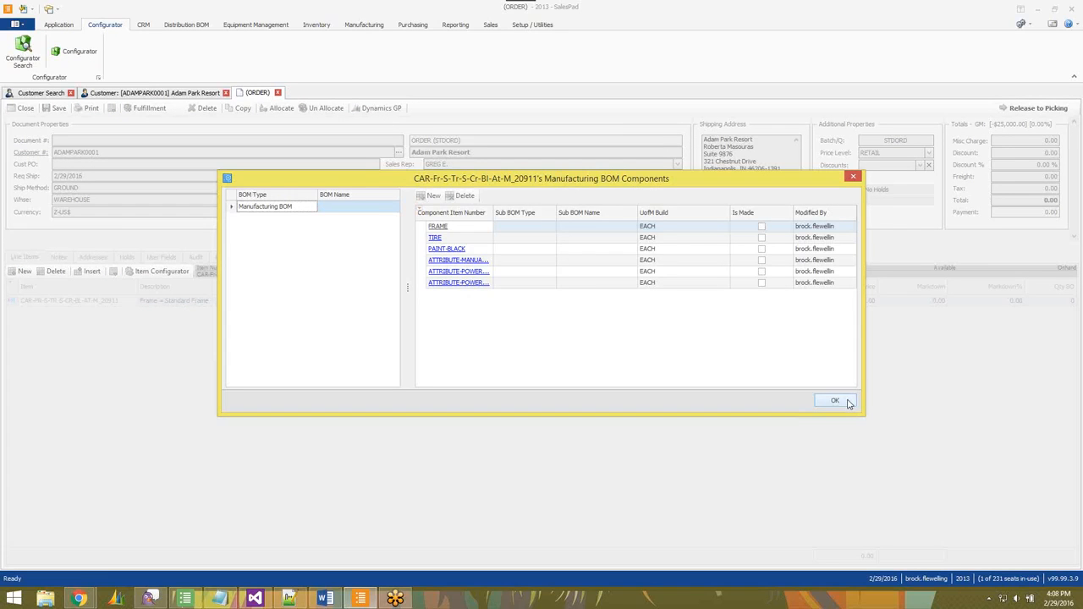
pyautogui.click(847, 405)
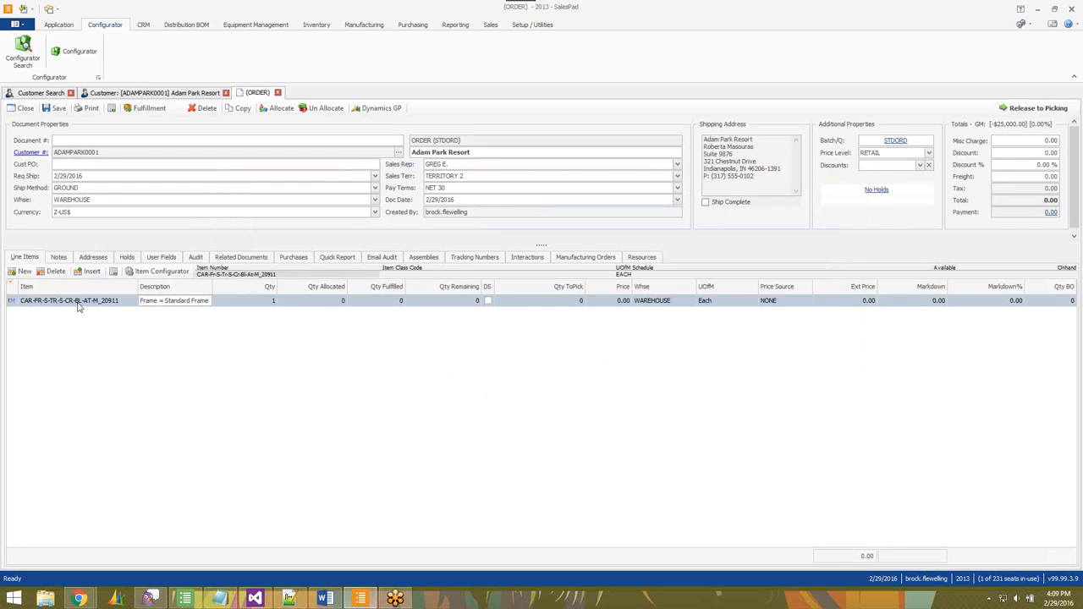
# Open the CAR configuration in the Configurator.
pyautogui.moveTo(58, 307)
pyautogui.click(74, 57)
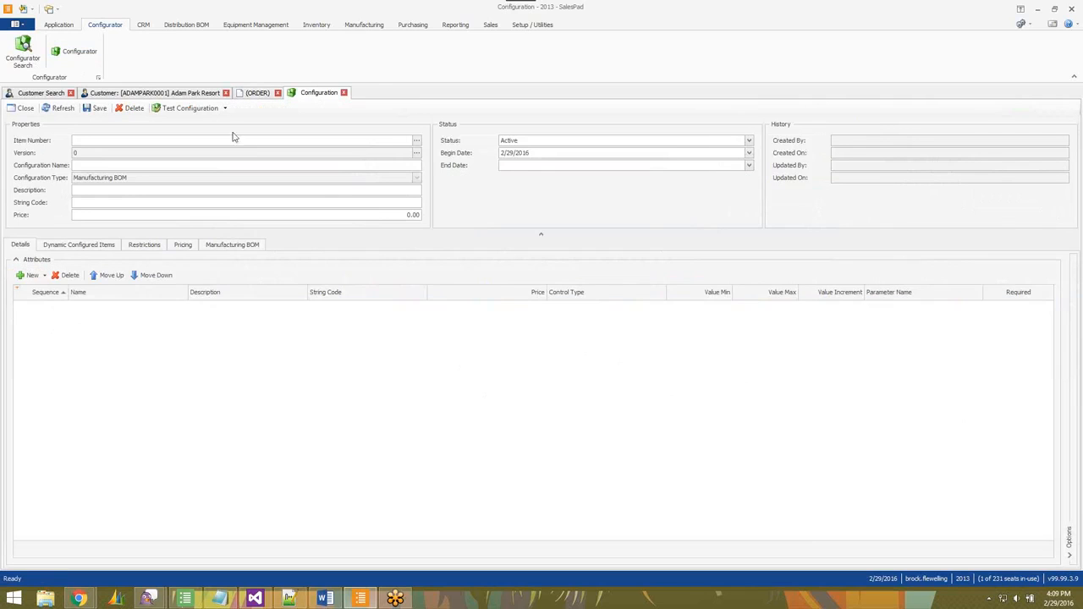
pyautogui.write('CAR')
pyautogui.press('Return')
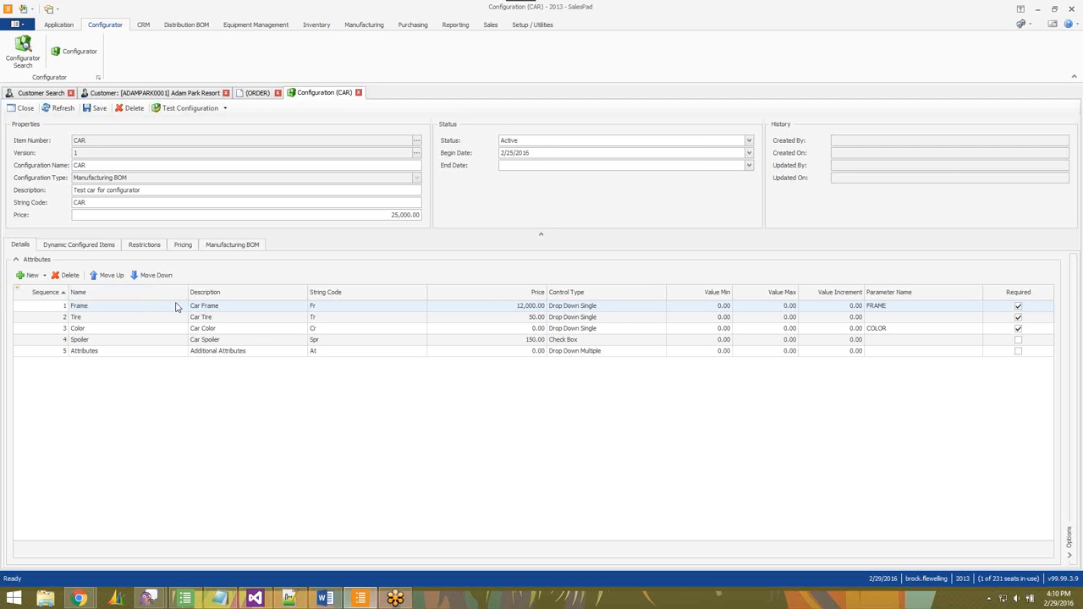
# Compare the order line's configured description with the CAR configuration's attributes.
pyautogui.click(256, 93)
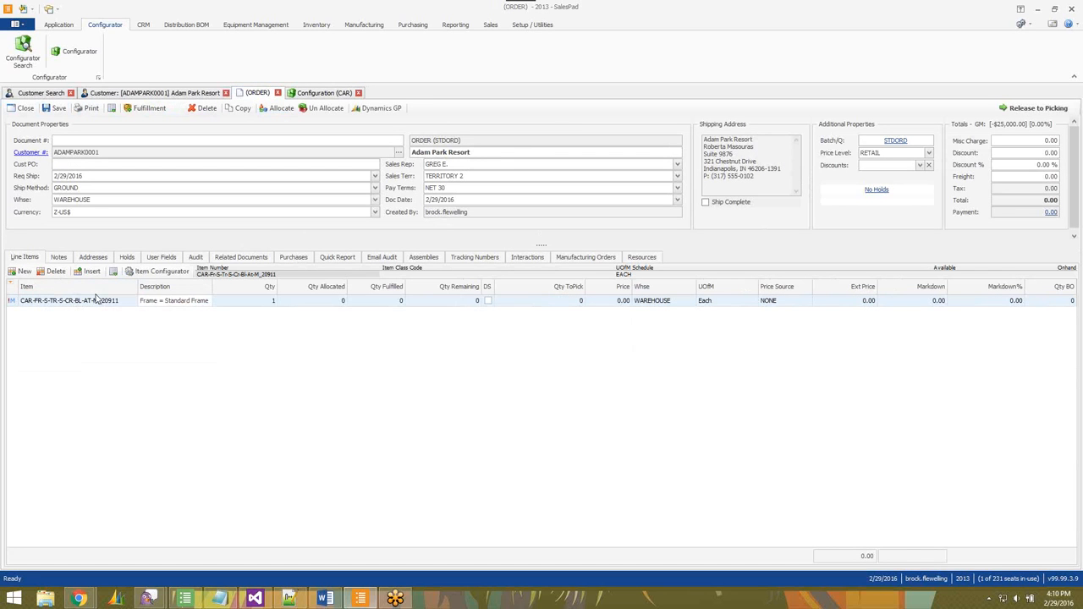
pyautogui.moveTo(167, 307)
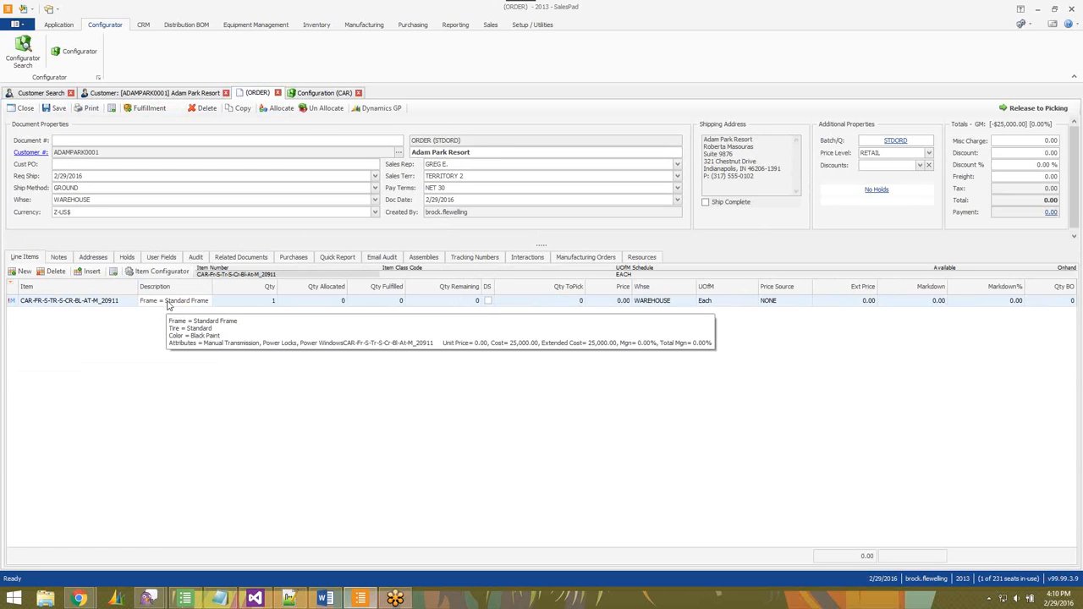
pyautogui.click(324, 93)
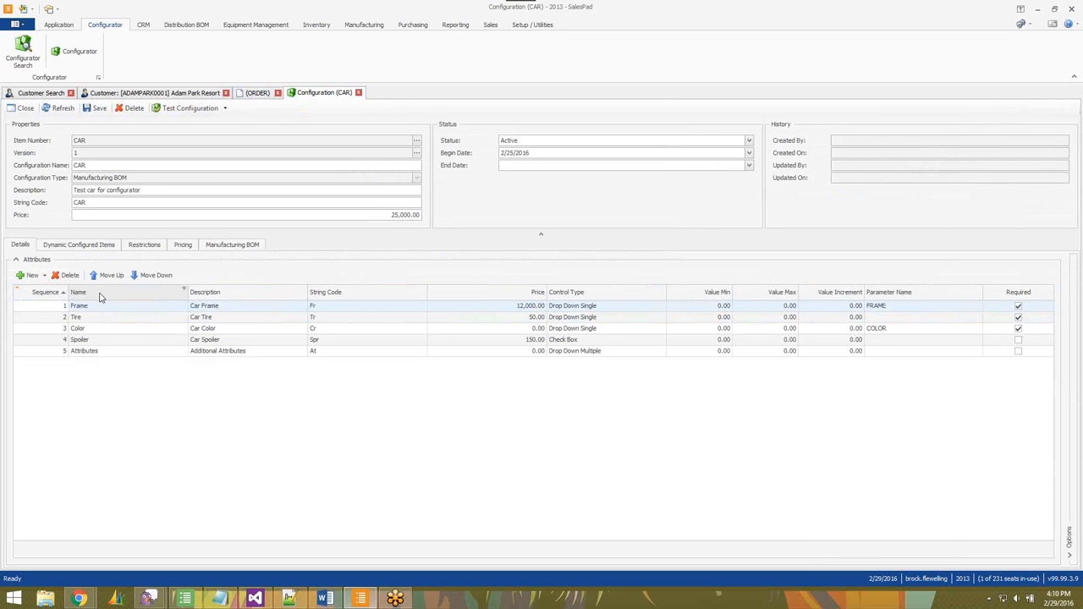
# Examine the Frame attribute's options alongside the Configurator documentation's multi-option configured item tables.
pyautogui.click(125, 307)
pyautogui.hotkey('ctrl', 'Right')
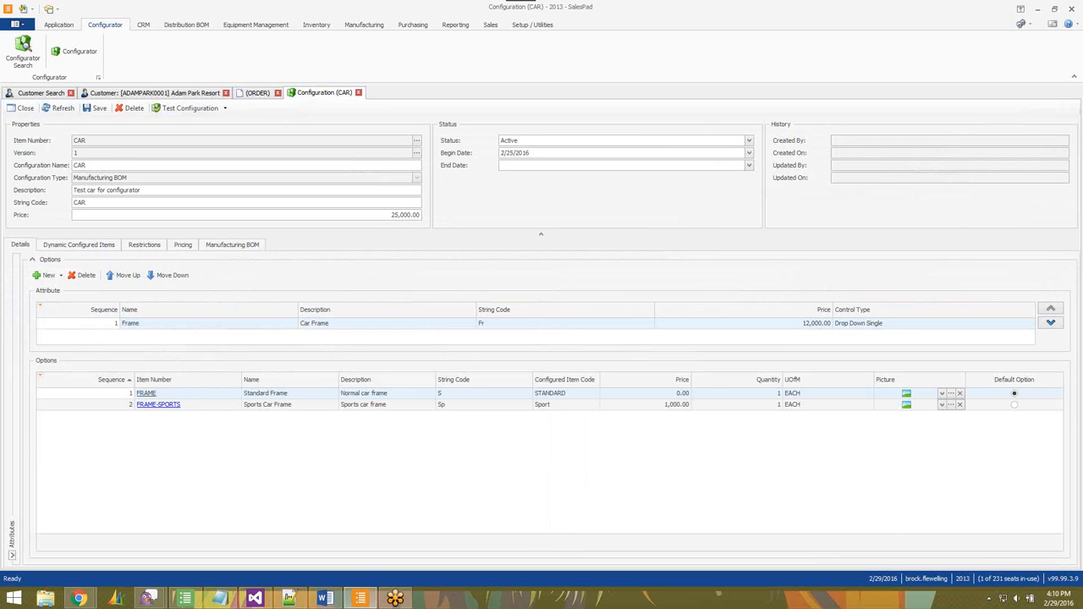
pyautogui.moveTo(1082, 200); pyautogui.dragTo(541, 1)
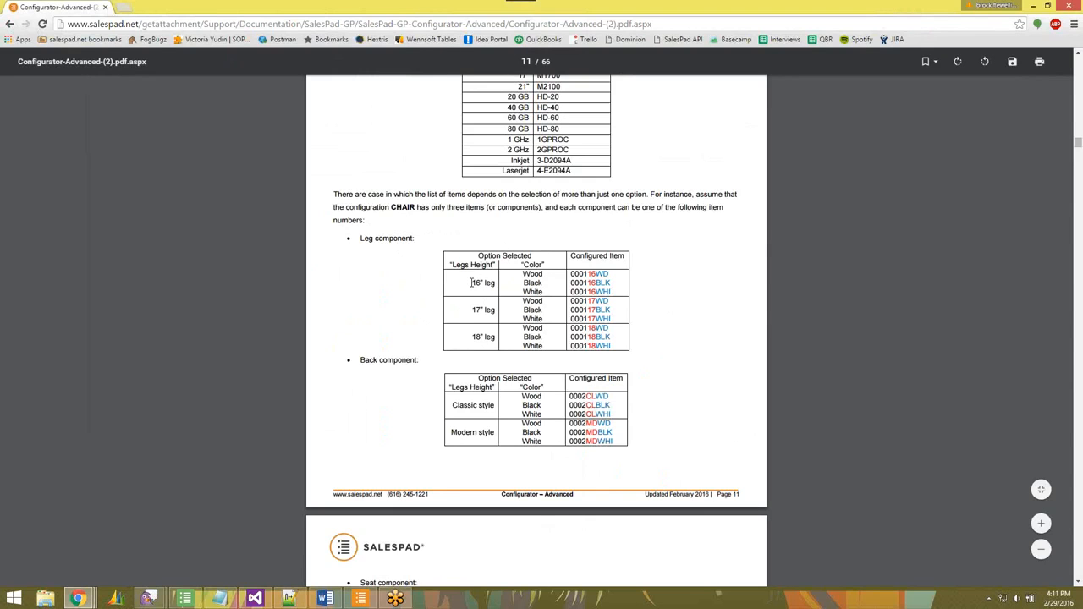
pyautogui.moveTo(473, 282); pyautogui.dragTo(496, 284)
pyautogui.click(470, 312)
pyautogui.moveTo(470, 336); pyautogui.dragTo(488, 335)
pyautogui.moveTo(522, 273); pyautogui.dragTo(542, 285)
pyautogui.click(373, 603)
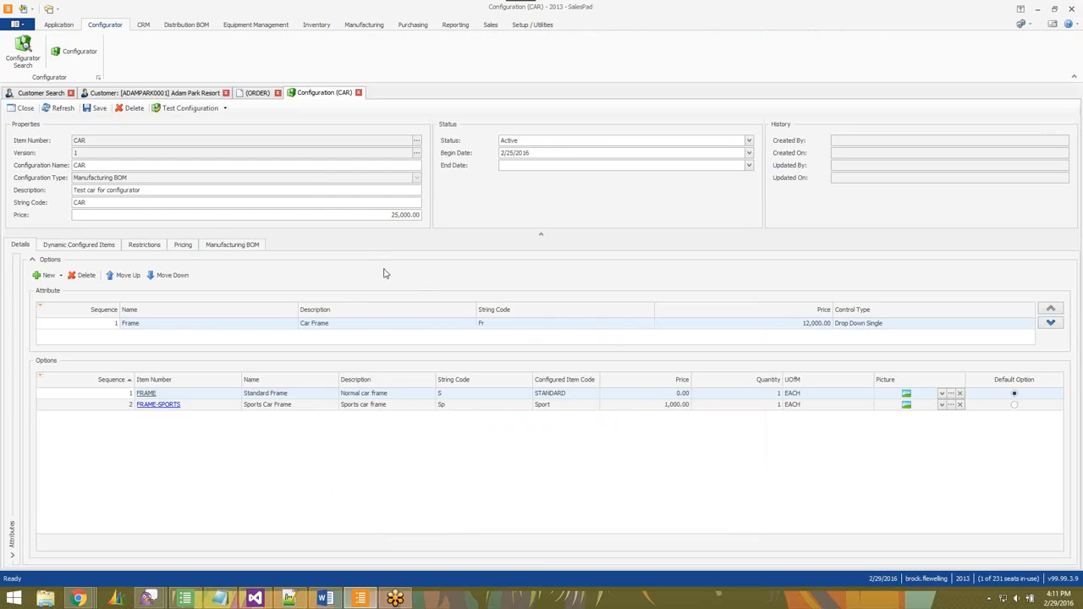
pyautogui.click(13, 538)
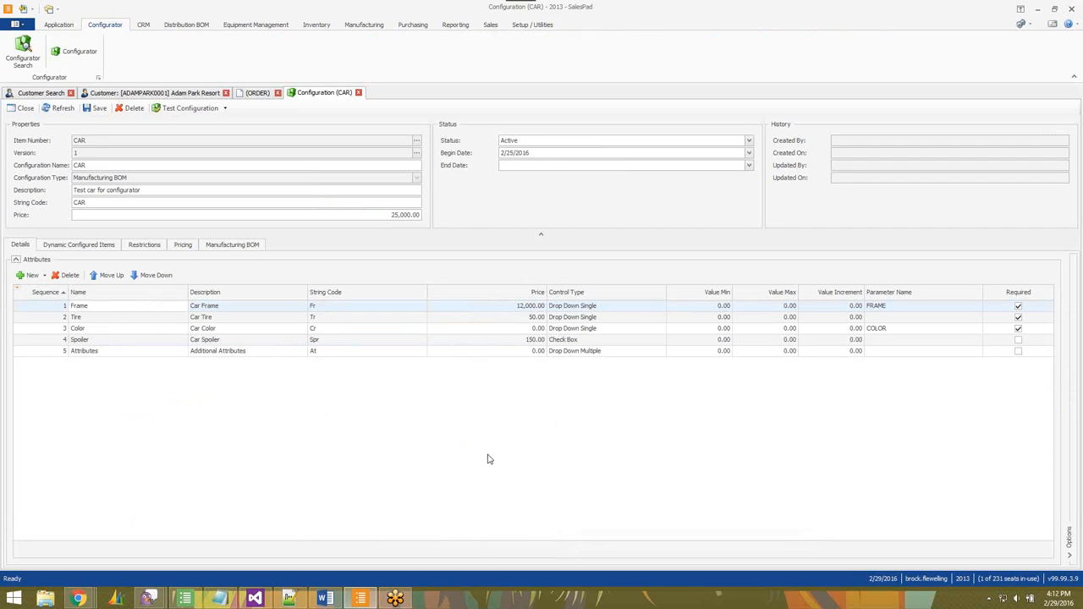
# Examine the Tire attribute's options in the CAR configuration.
pyautogui.click(257, 93)
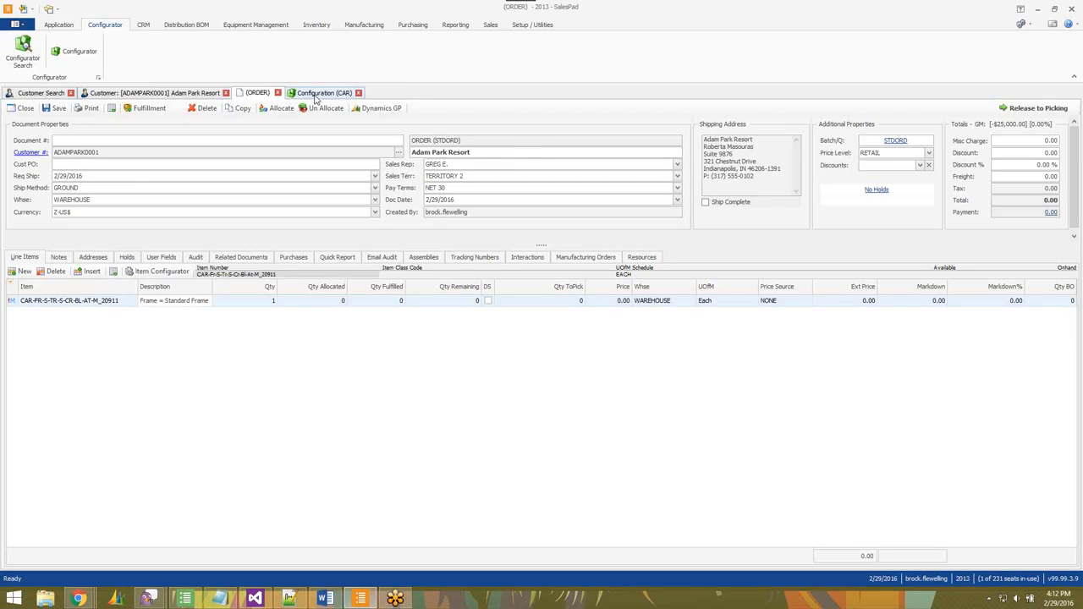
pyautogui.click(316, 96)
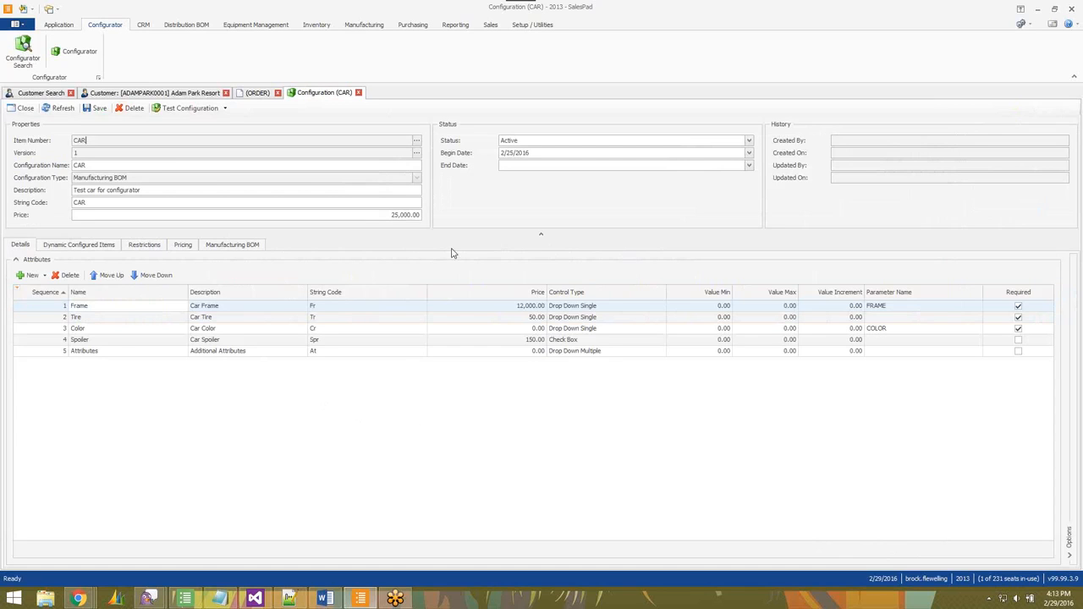
pyautogui.doubleClick(80, 140)
pyautogui.click(131, 317)
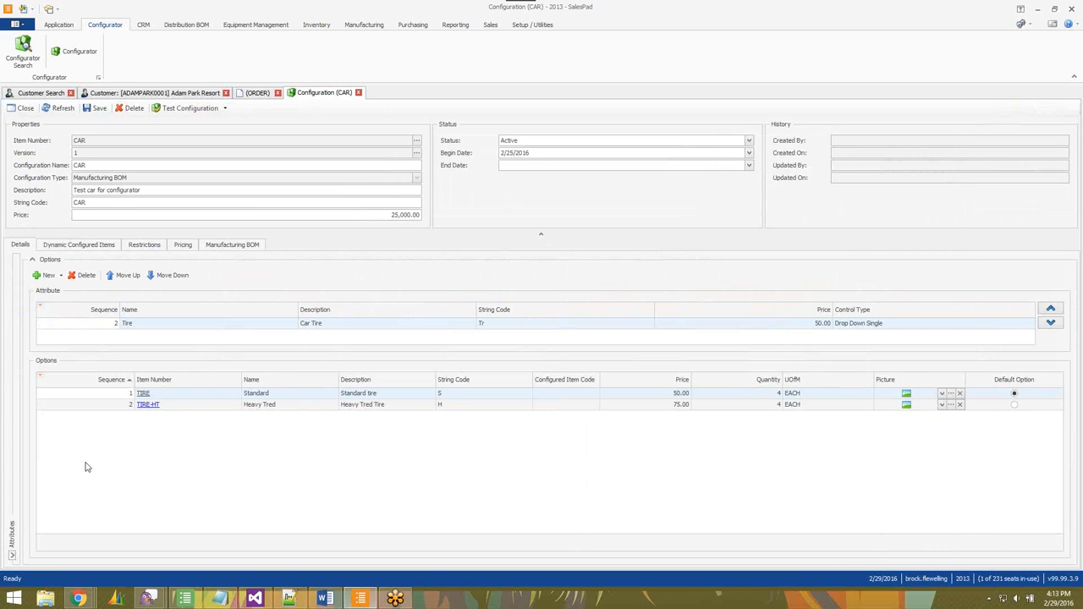
pyautogui.click(110, 459)
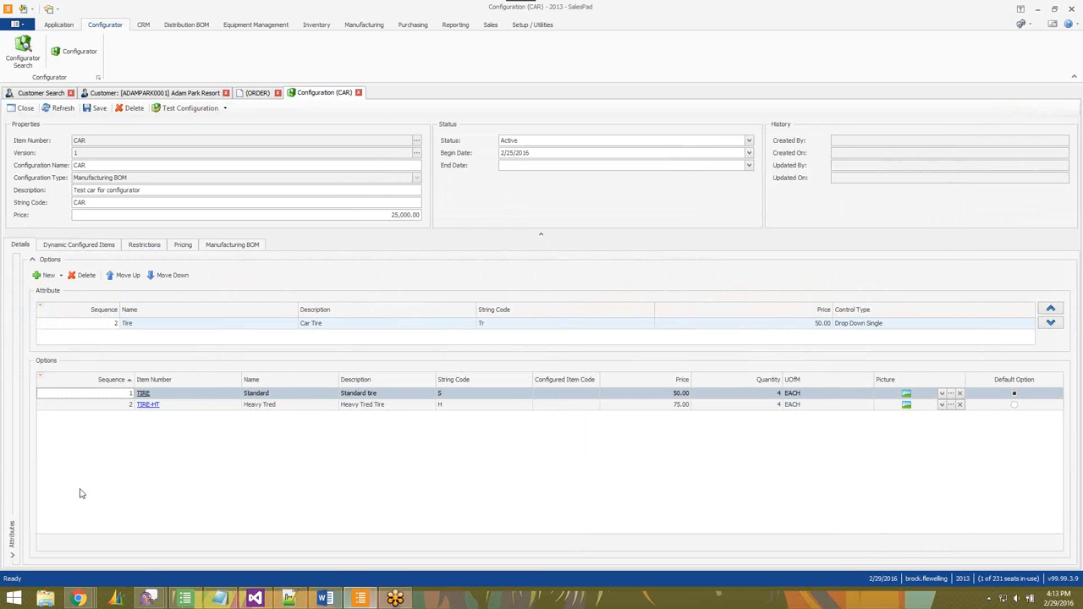
pyautogui.click(12, 556)
# Try restricting which Frame options are available for the Spoiler attribute.
pyautogui.click(144, 245)
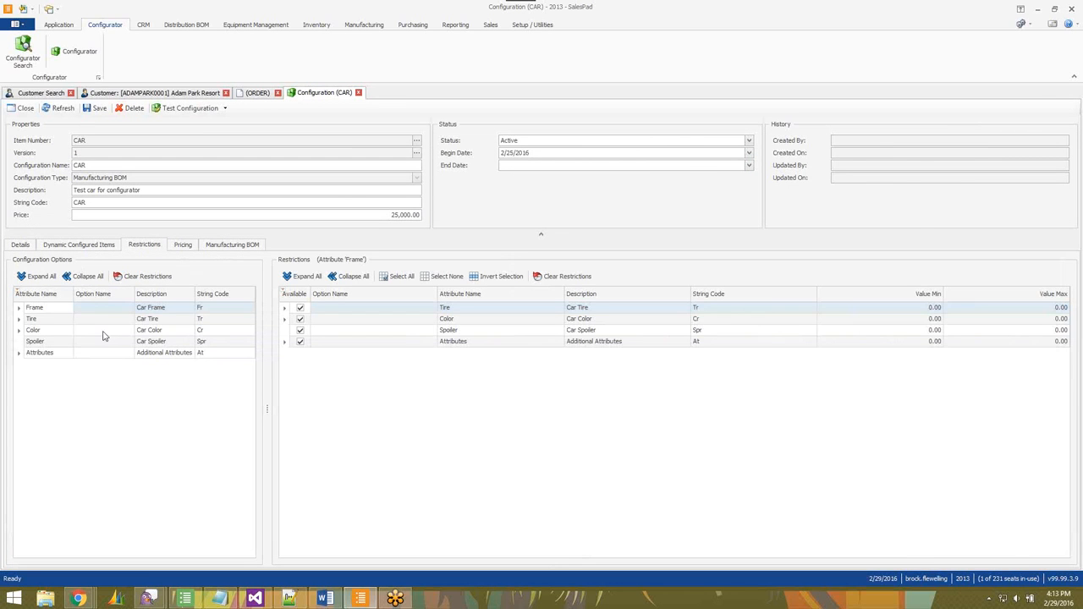
pyautogui.click(57, 341)
pyautogui.click(285, 308)
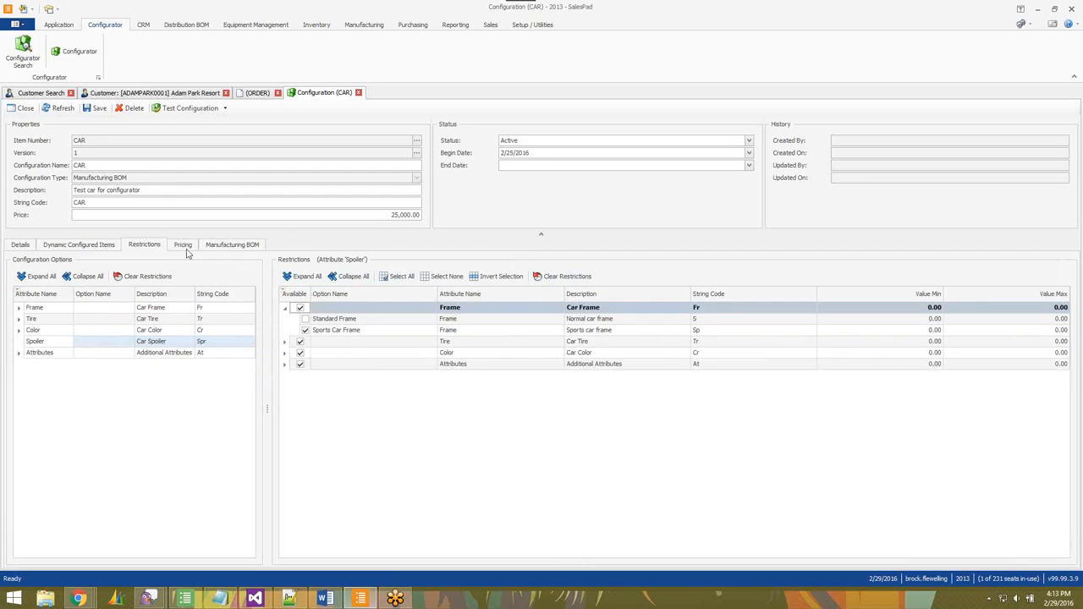
pyautogui.click(305, 318)
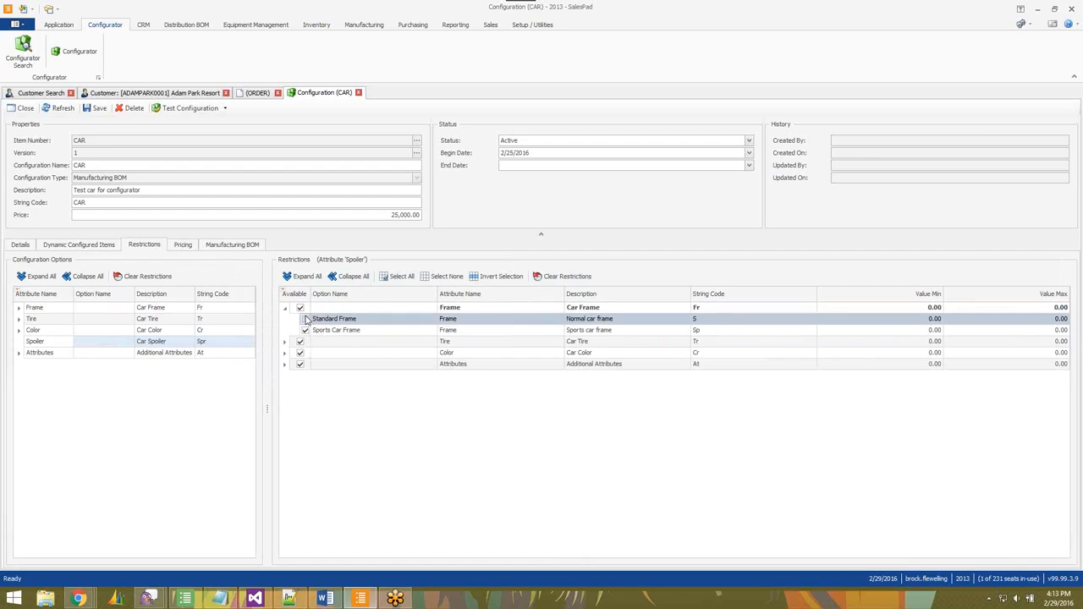
pyautogui.click(305, 330)
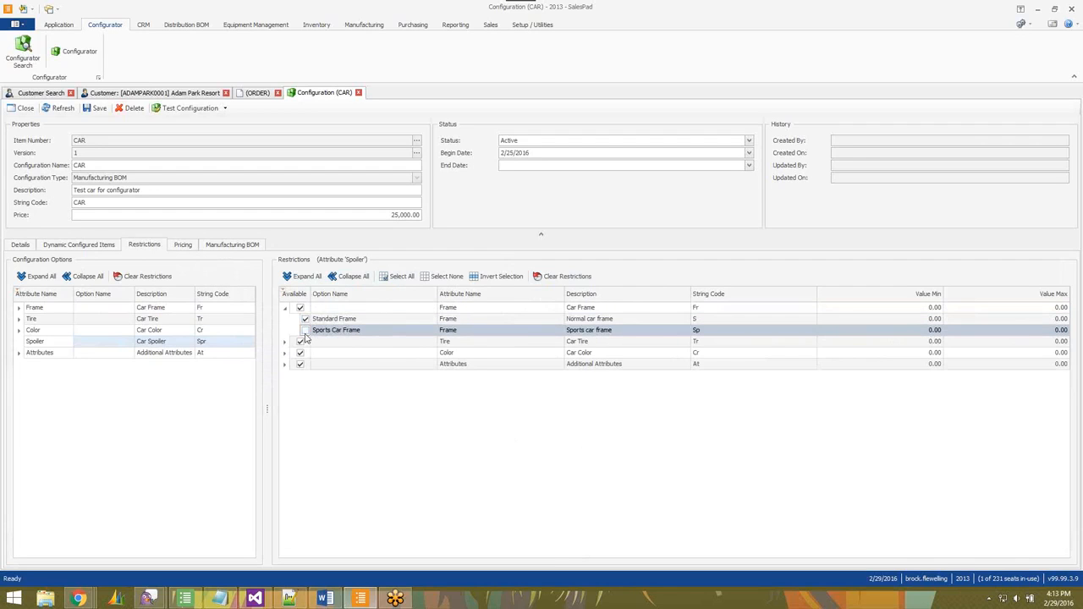
pyautogui.click(304, 318)
pyautogui.click(304, 318)
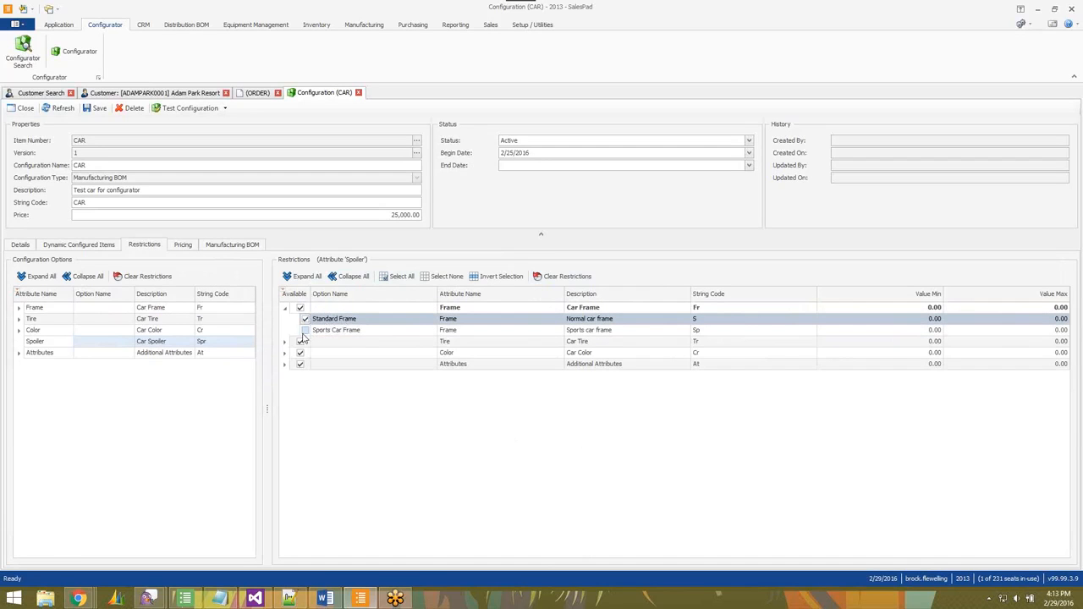
pyautogui.click(304, 331)
pyautogui.click(305, 319)
pyautogui.click(285, 308)
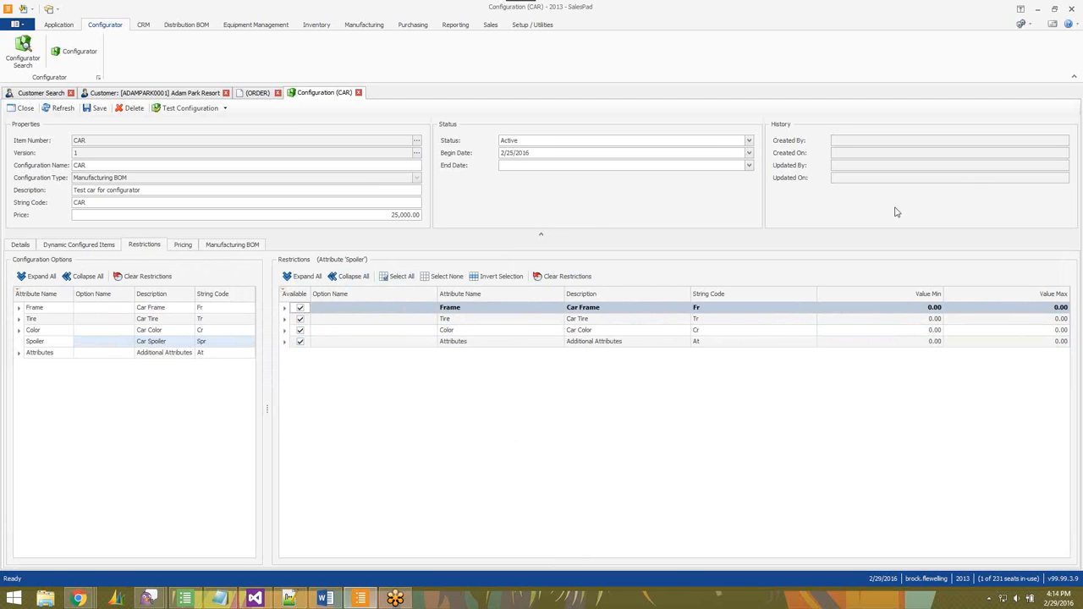
# Review the CAR configuration's pricing table.
pyautogui.click(182, 244)
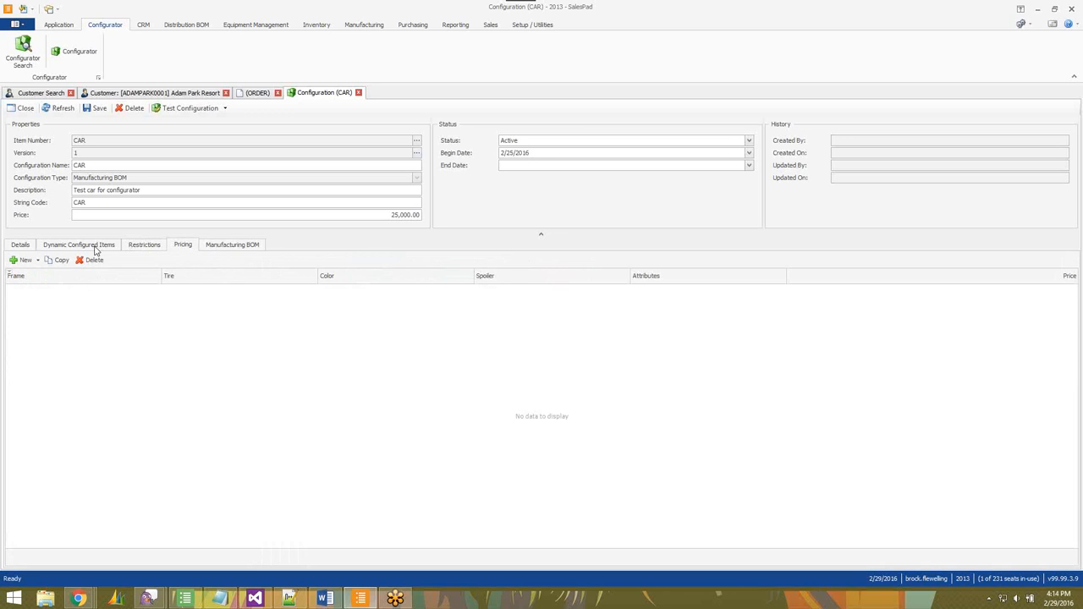
pyautogui.click(25, 245)
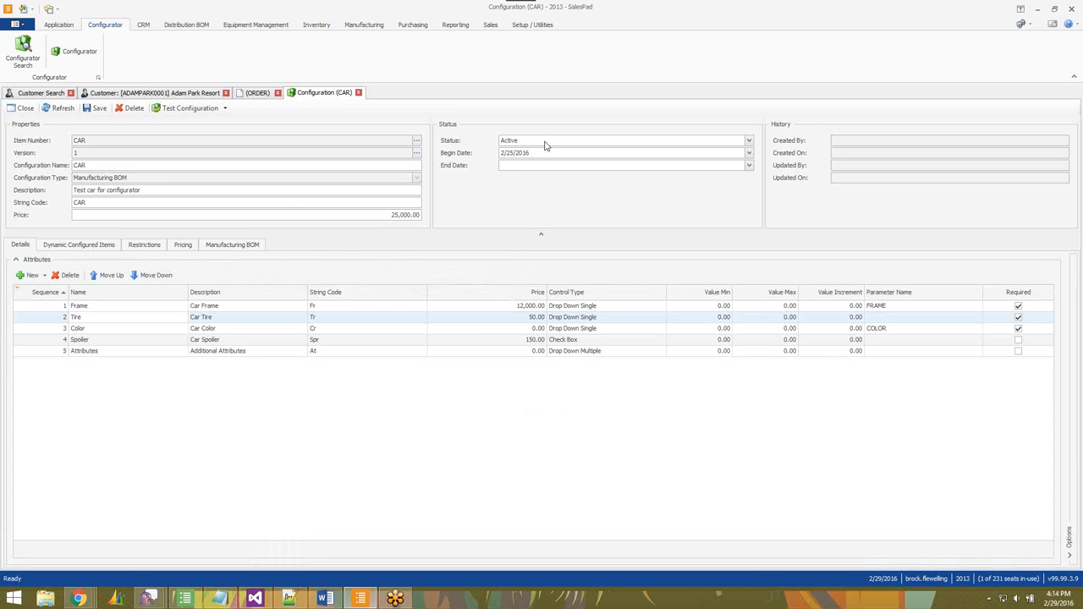
# Clear the configuration's End Date and return to the sales order.
pyautogui.click(748, 165)
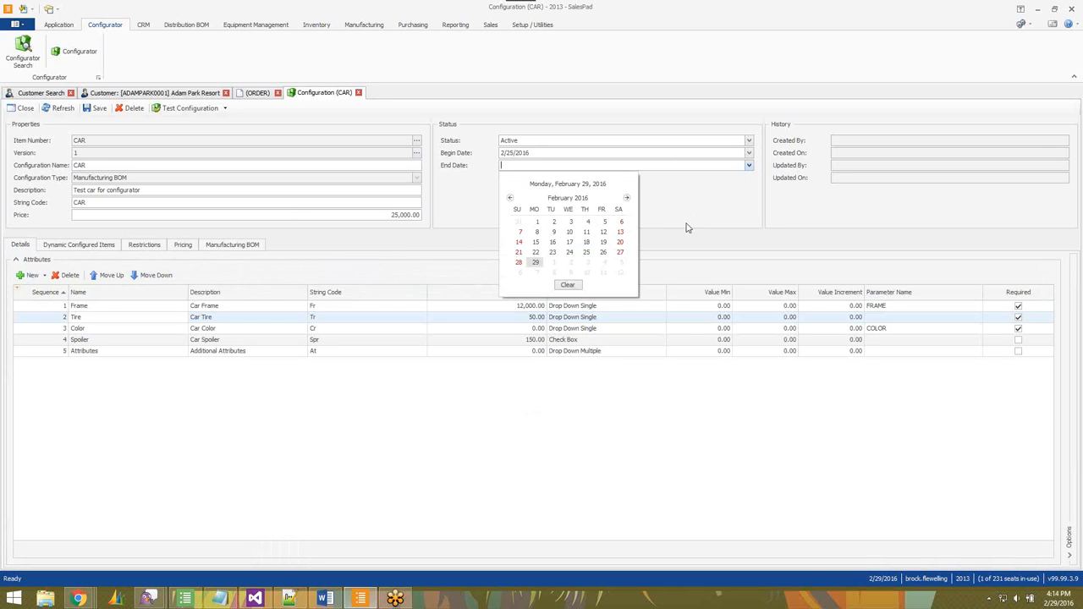
pyautogui.click(568, 286)
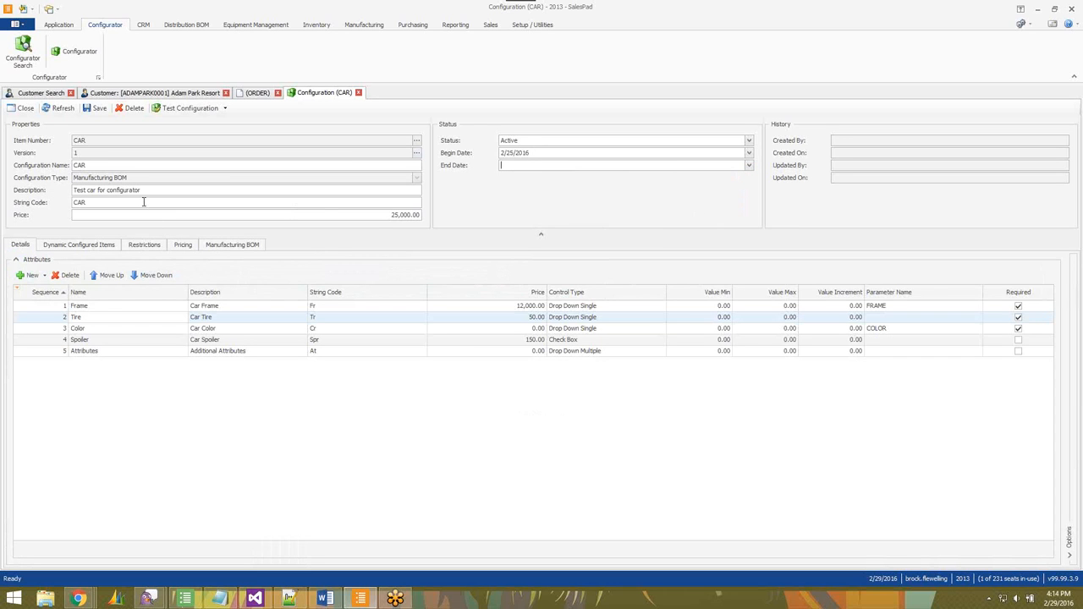
pyautogui.click(252, 93)
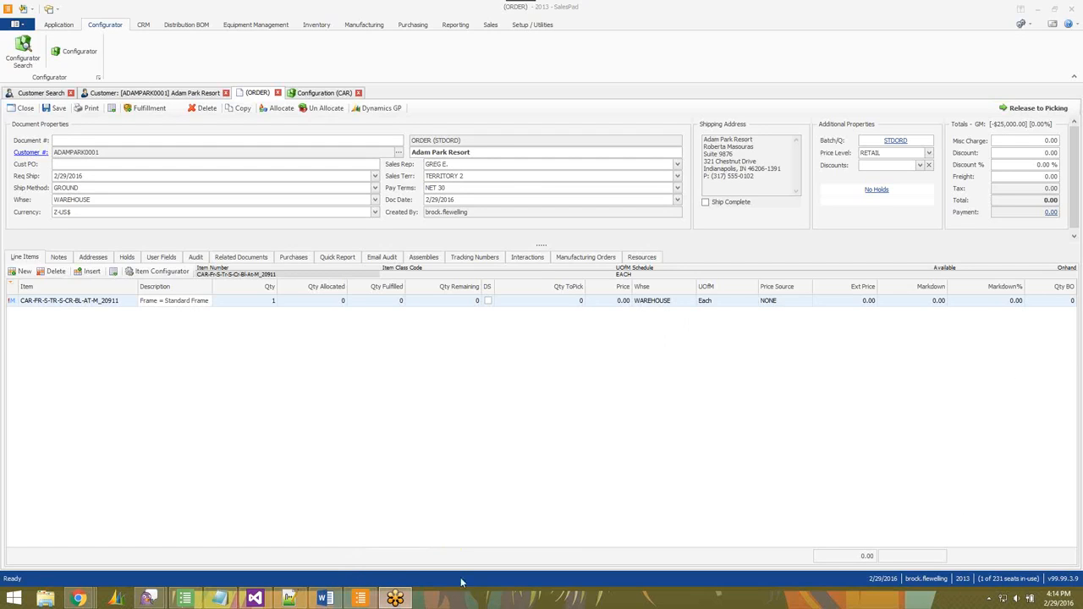
pyautogui.moveTo(395, 599)
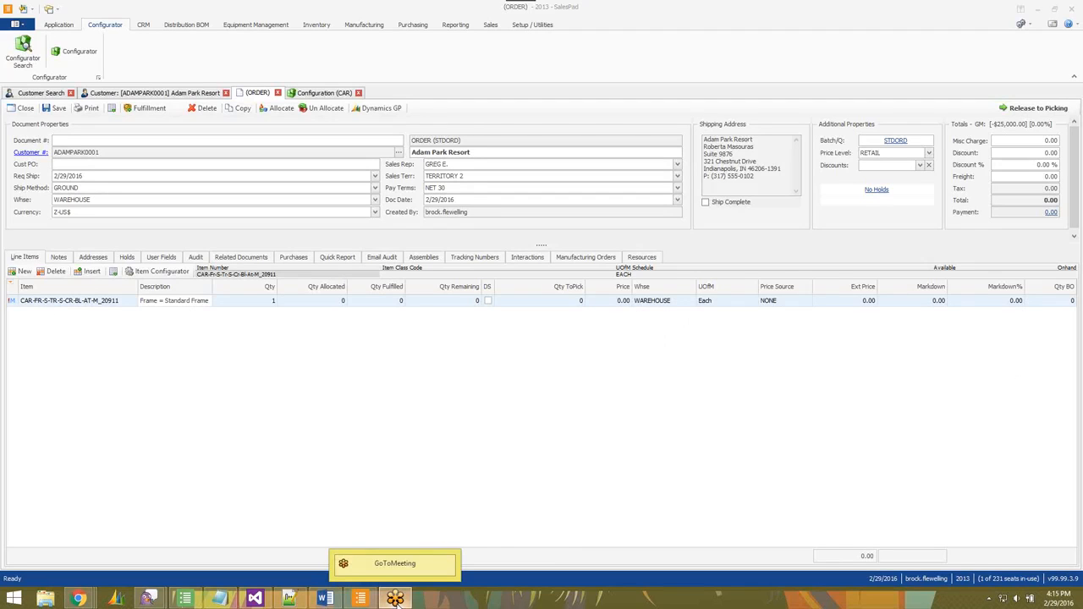